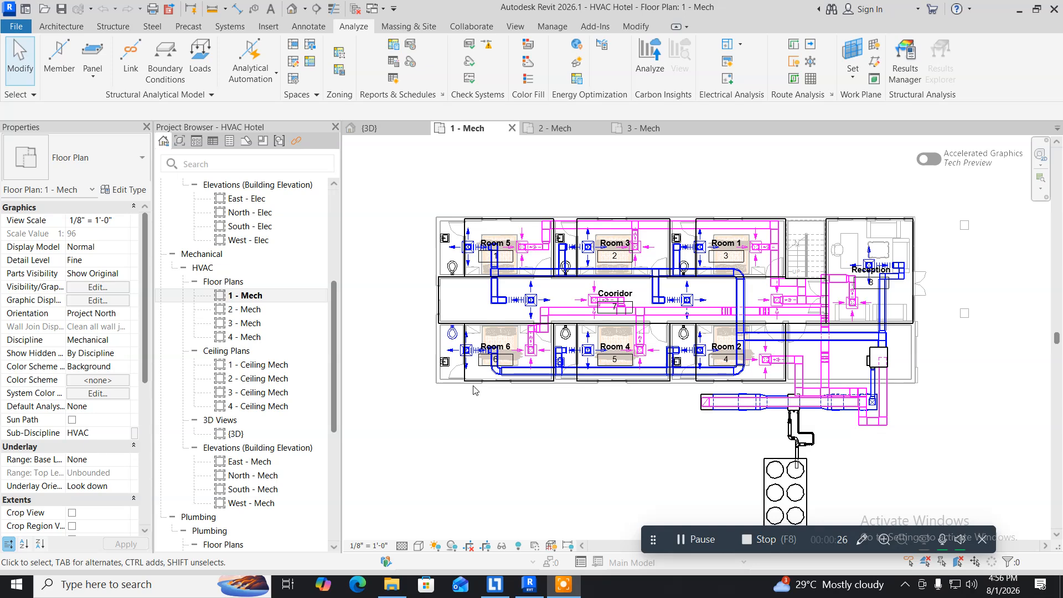
Start a new schedule of quantities for the Spaces category
scroll(515, 420, up, 1)
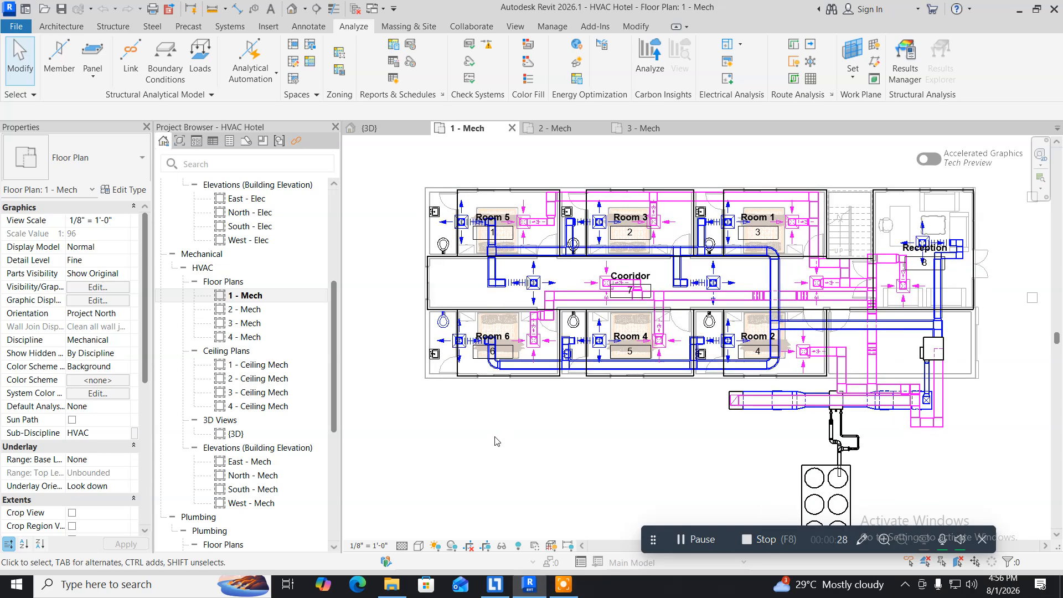
middle_drag(484, 440, 466, 453)
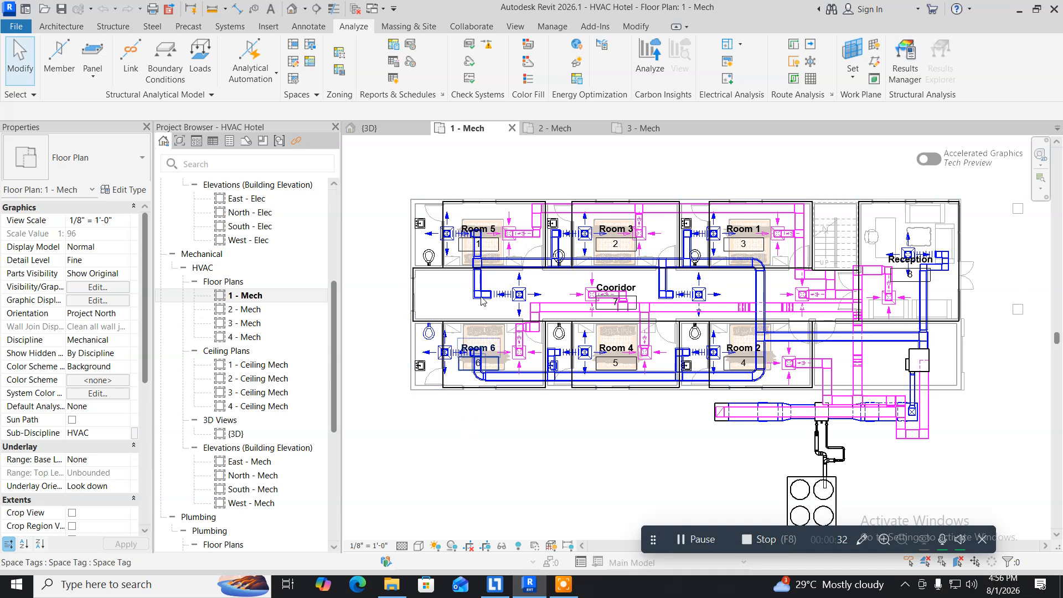
click(517, 26)
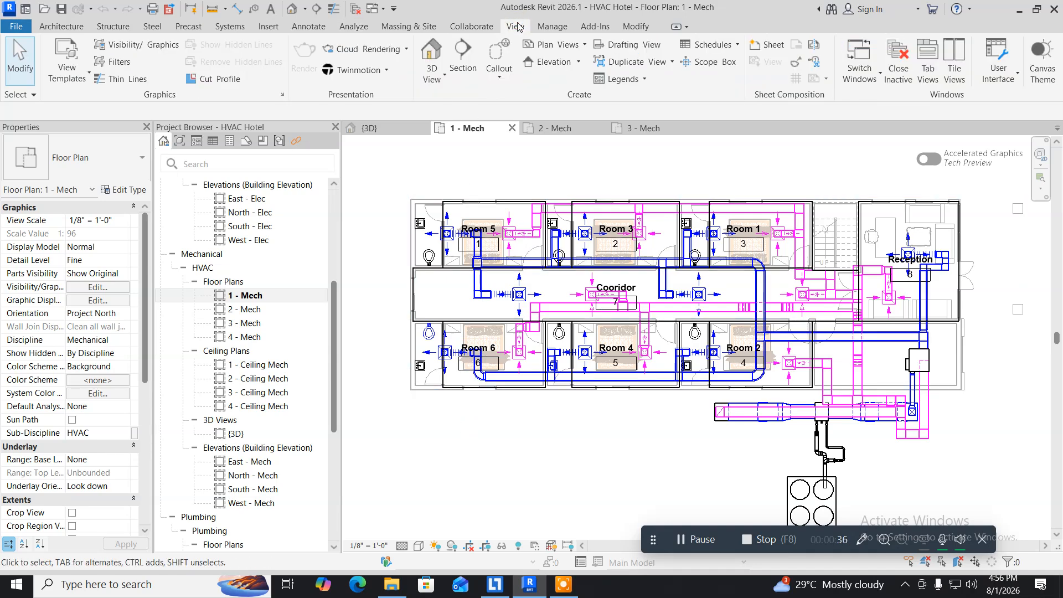
click(721, 45)
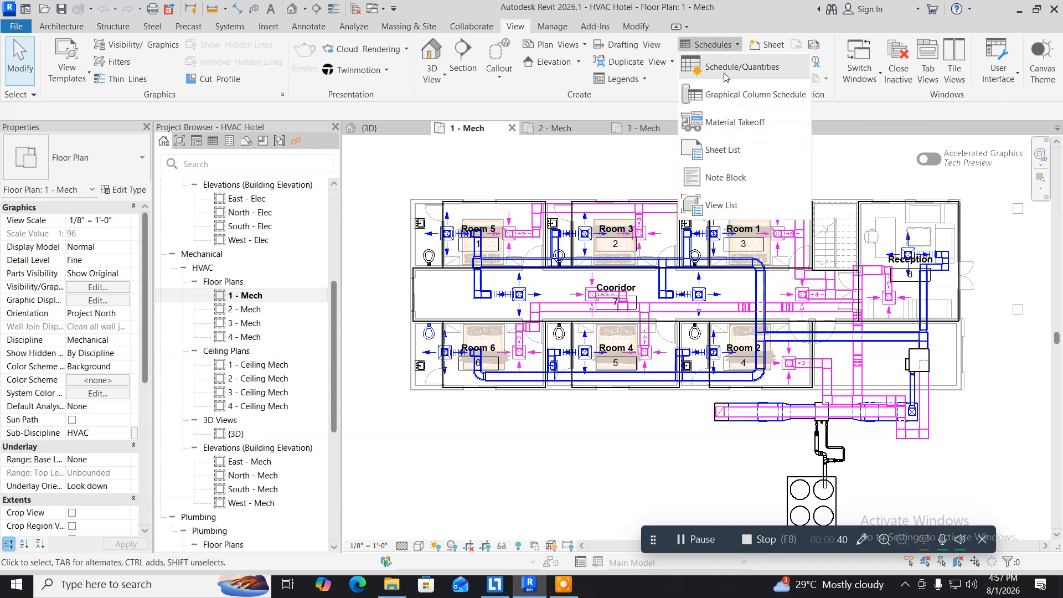
click(726, 67)
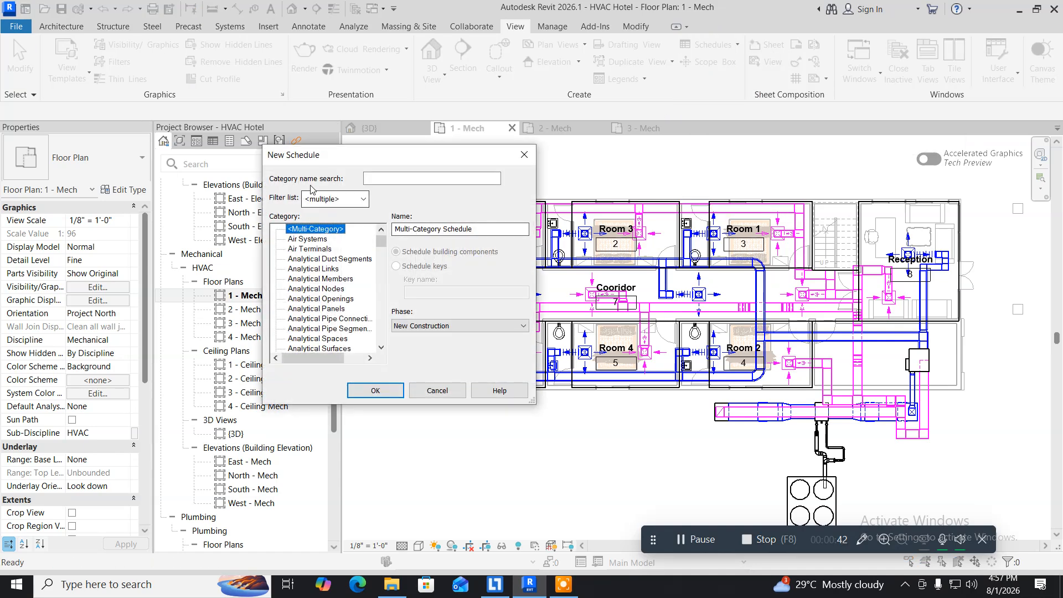
click(348, 156)
drag(347, 156, 247, 177)
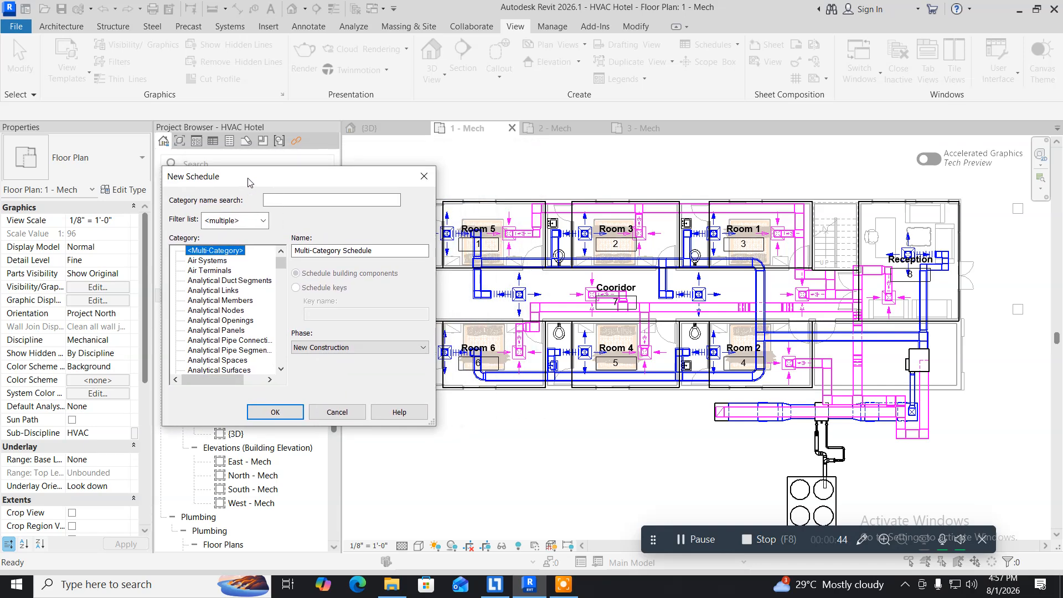
drag(283, 270, 275, 344)
click(201, 340)
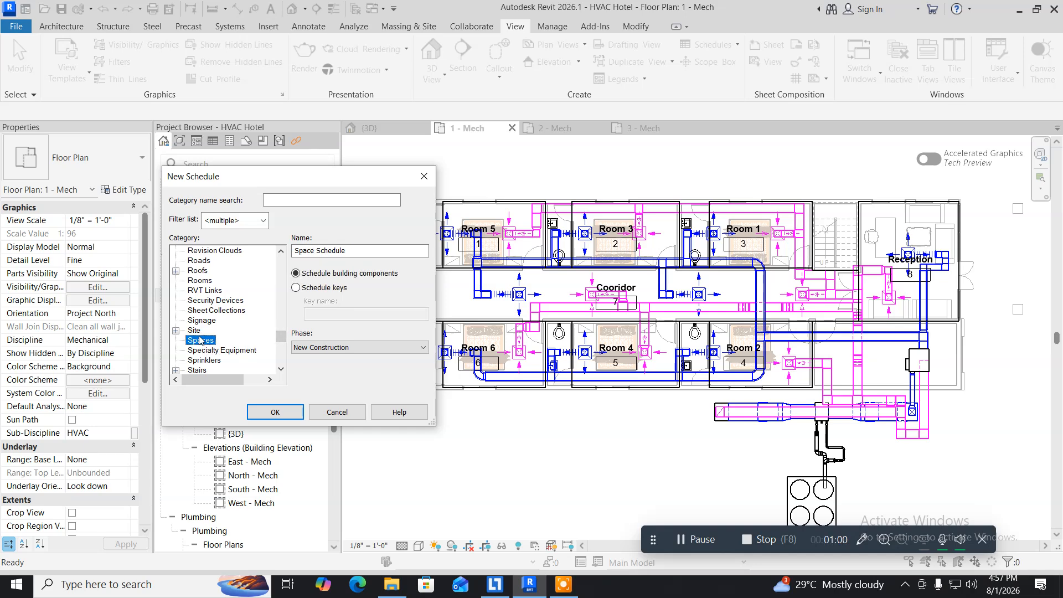
Prefix the new space schedule's name with "HVAC" and create the building component schedule
click(294, 252)
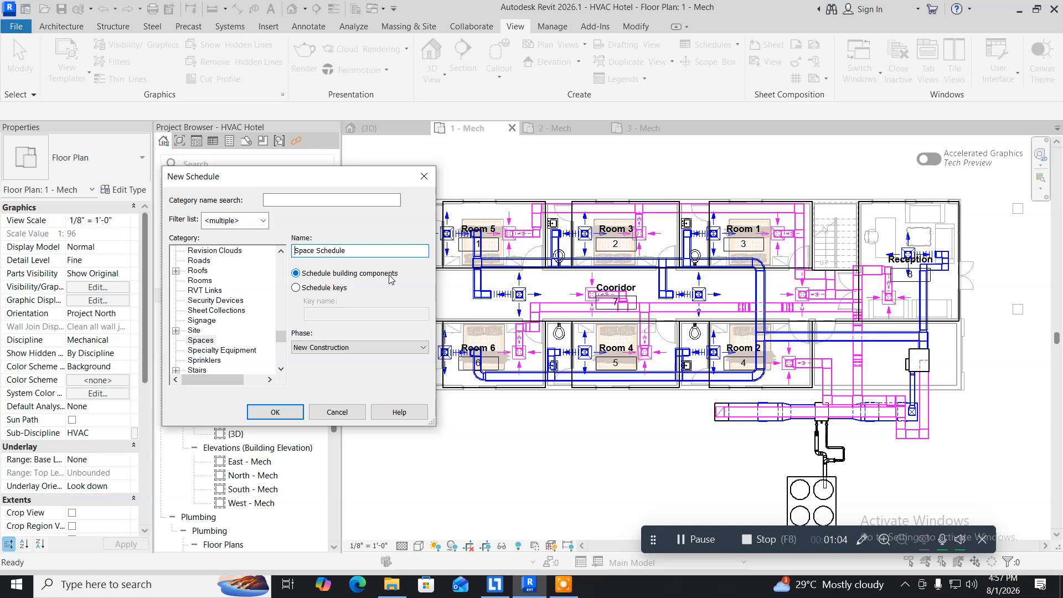
text(HVAC)
click(275, 413)
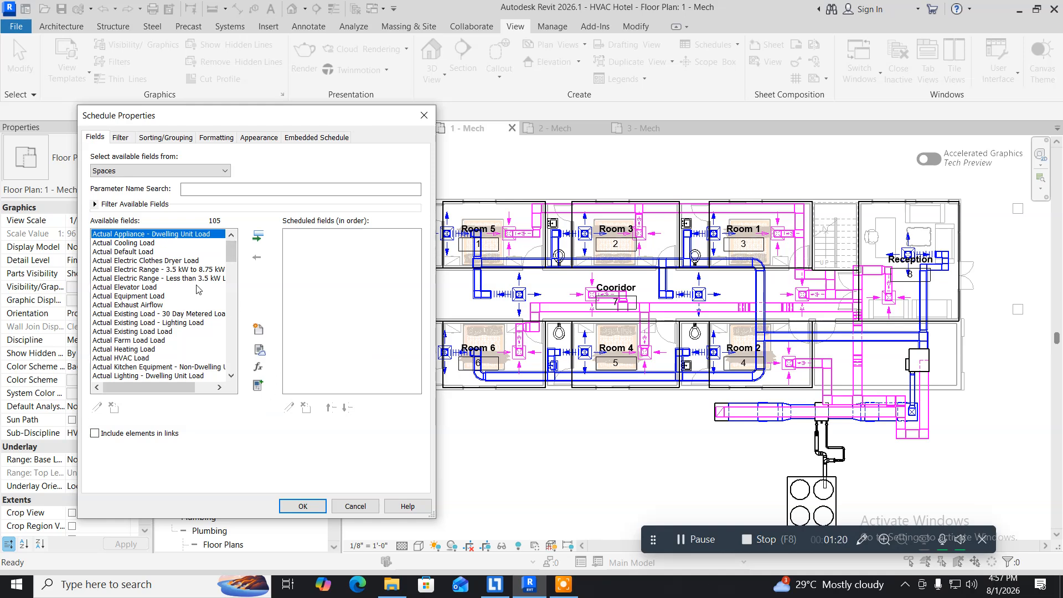
Add the Name and Calculated Supply Airflow fields to the space schedule
drag(230, 262, 225, 341)
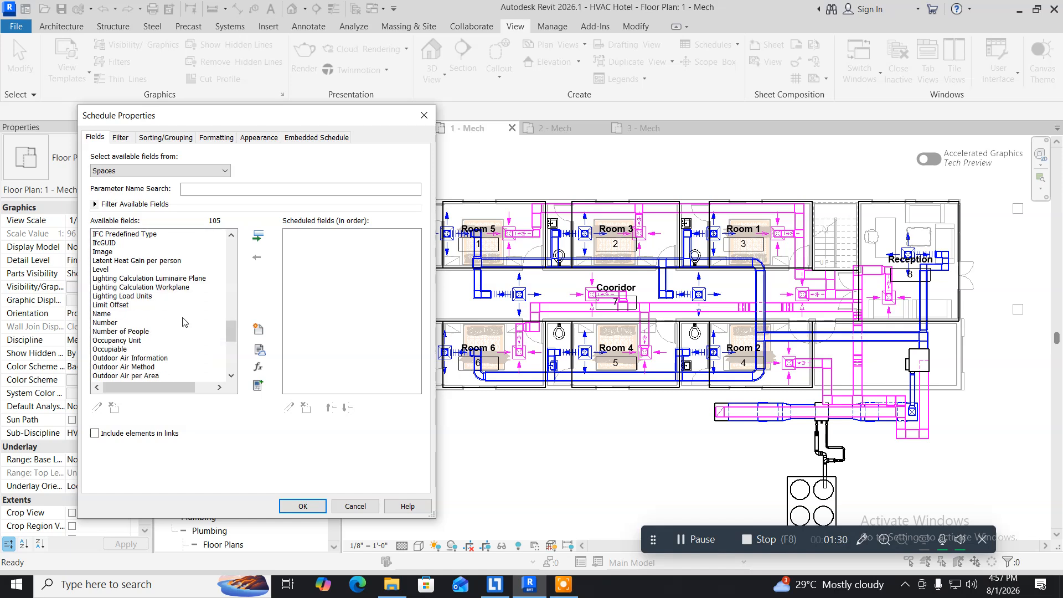
click(105, 314)
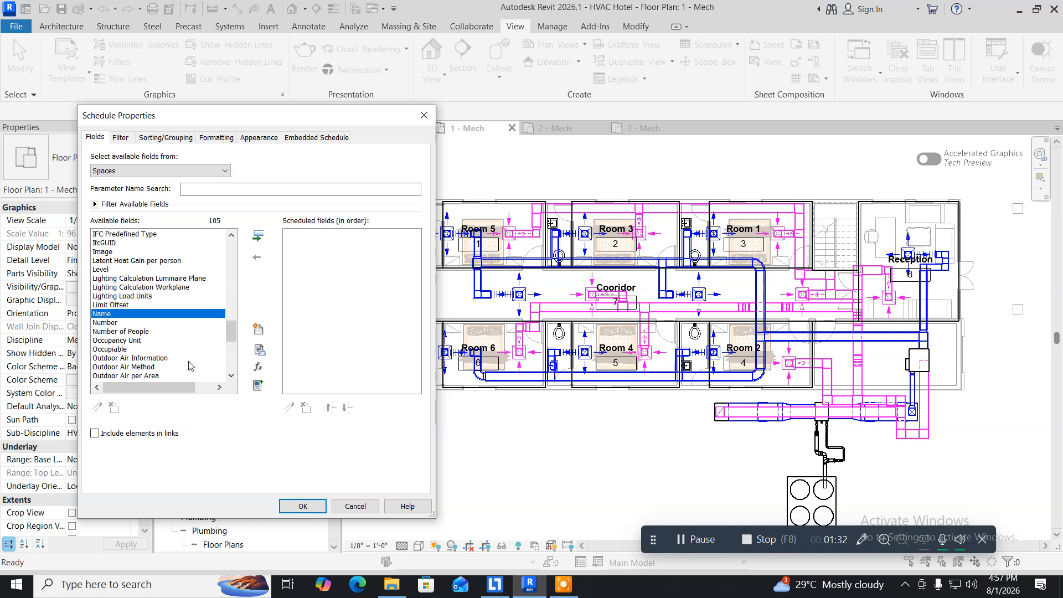
click(257, 236)
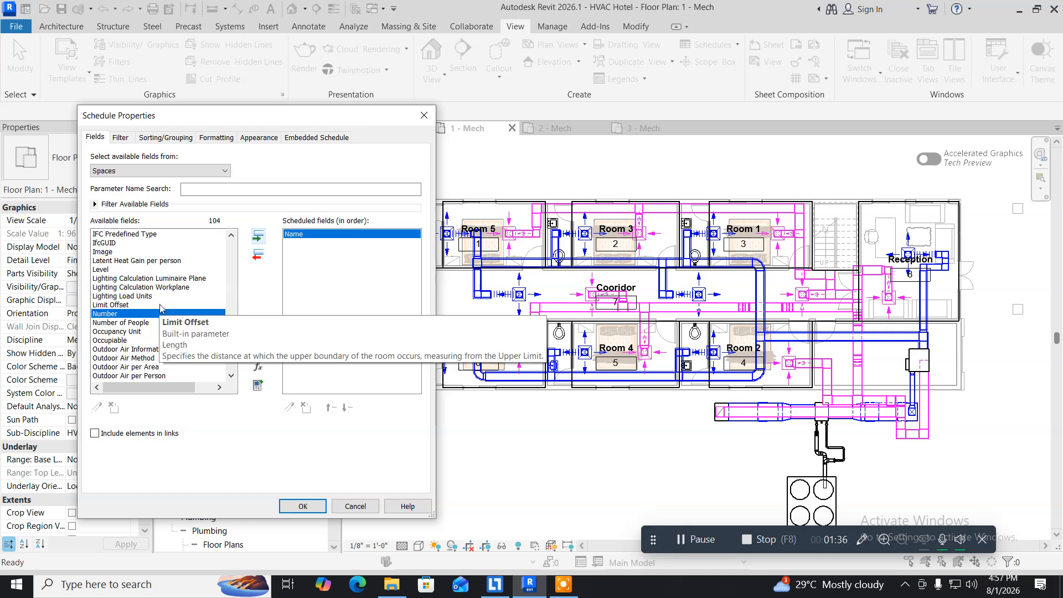
scroll(160, 308, up, 10)
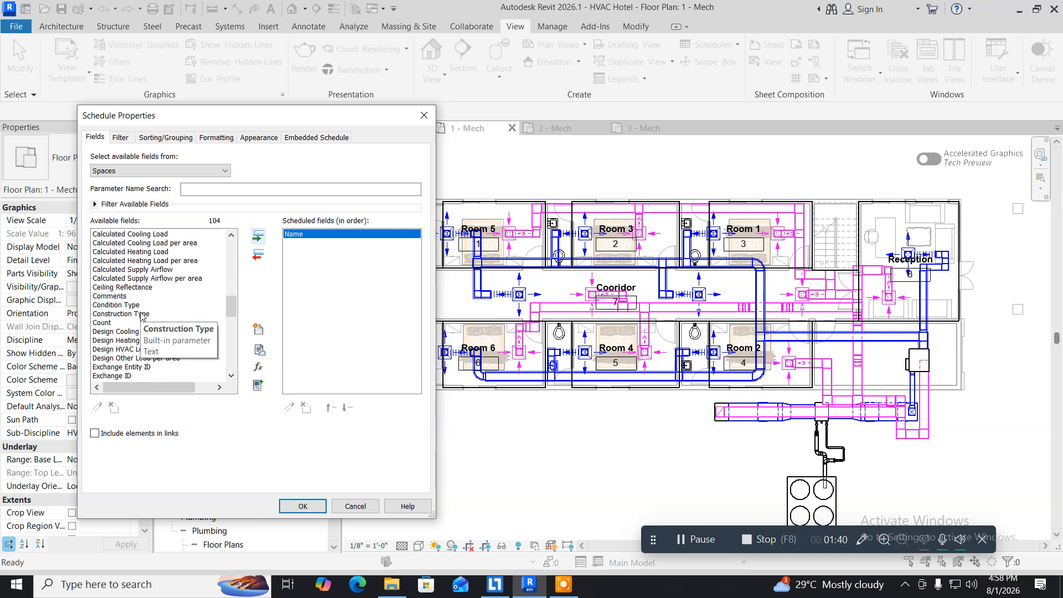
scroll(141, 315, up, 1)
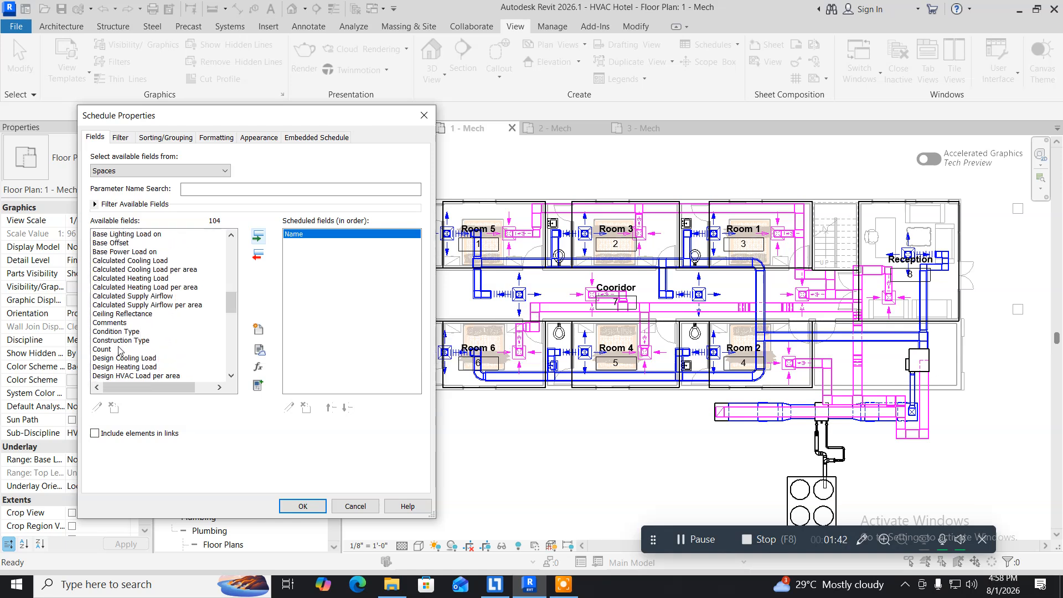
click(121, 298)
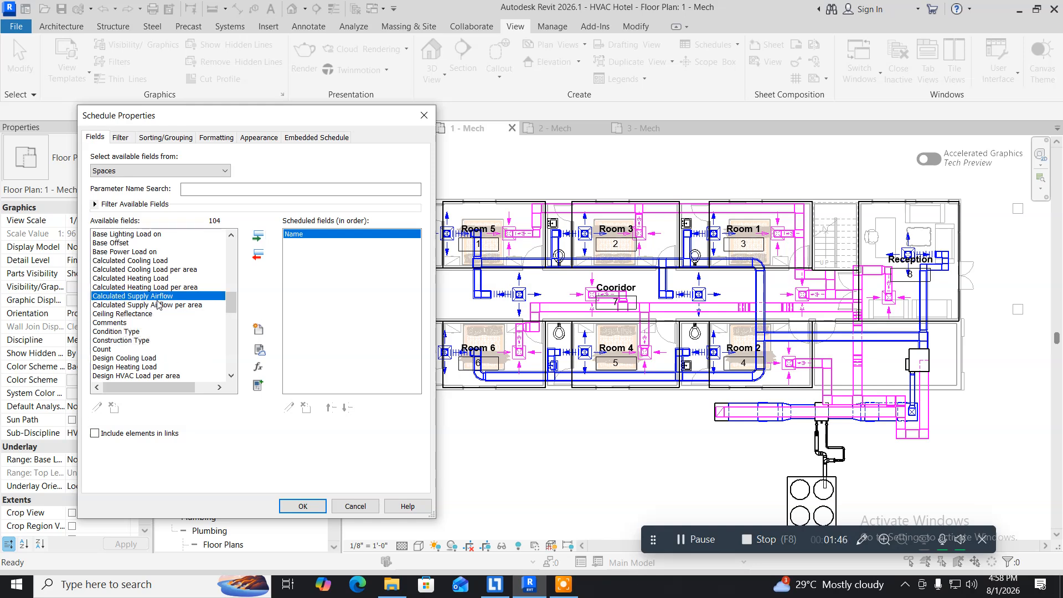
click(258, 236)
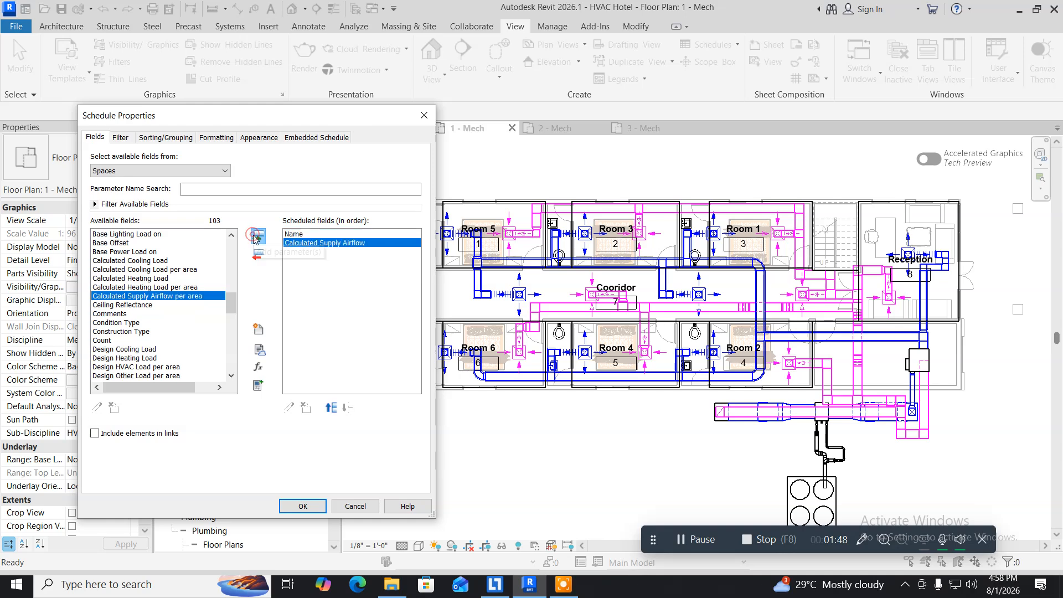
Add the Actual Supply Airflow field after Calculated Supply Airflow in the schedule
scroll(160, 368, up, 3)
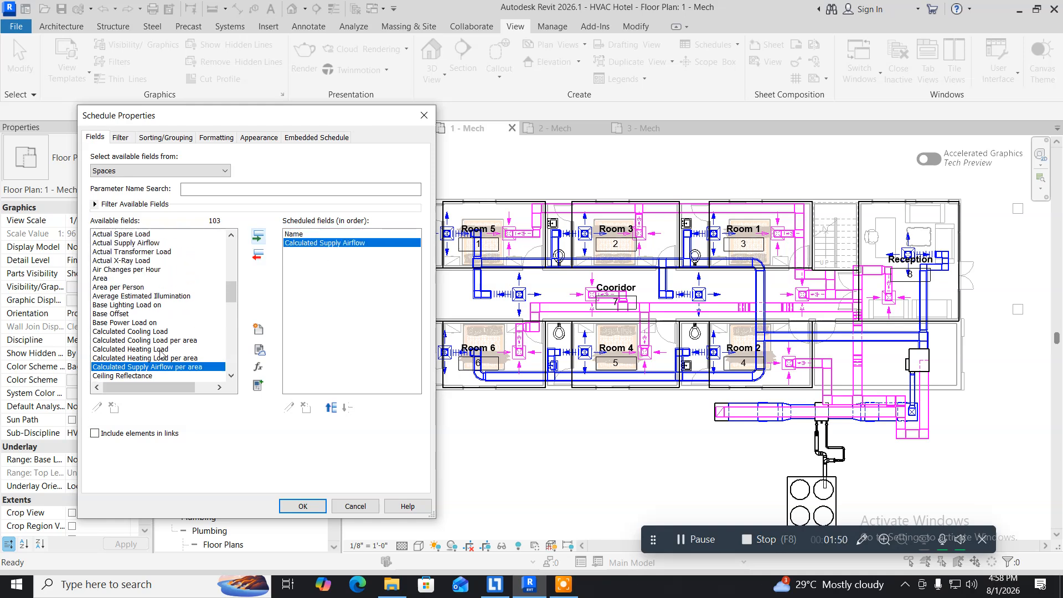
scroll(160, 355, up, 1)
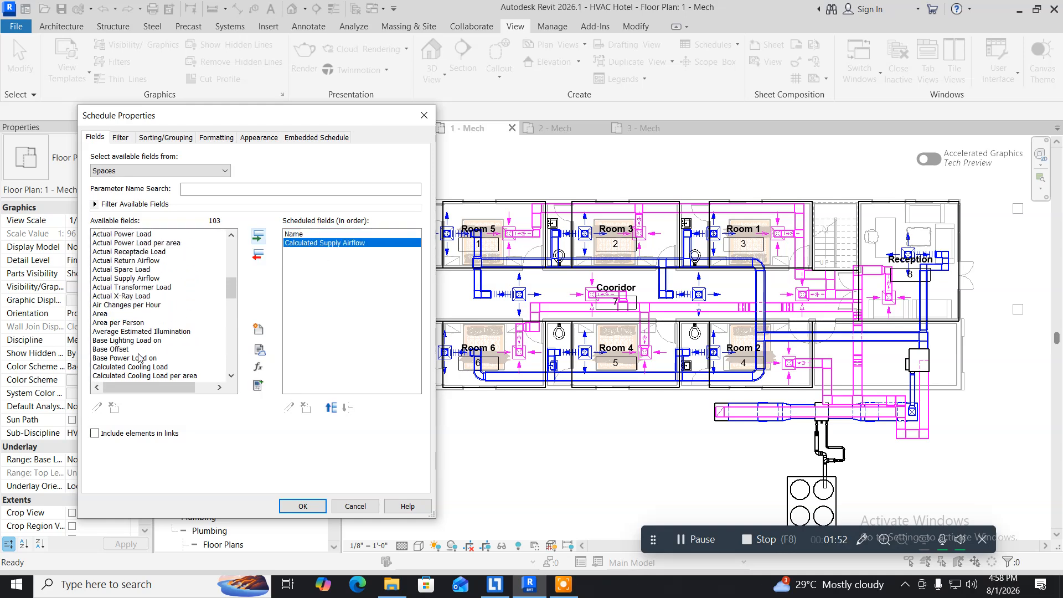
click(128, 279)
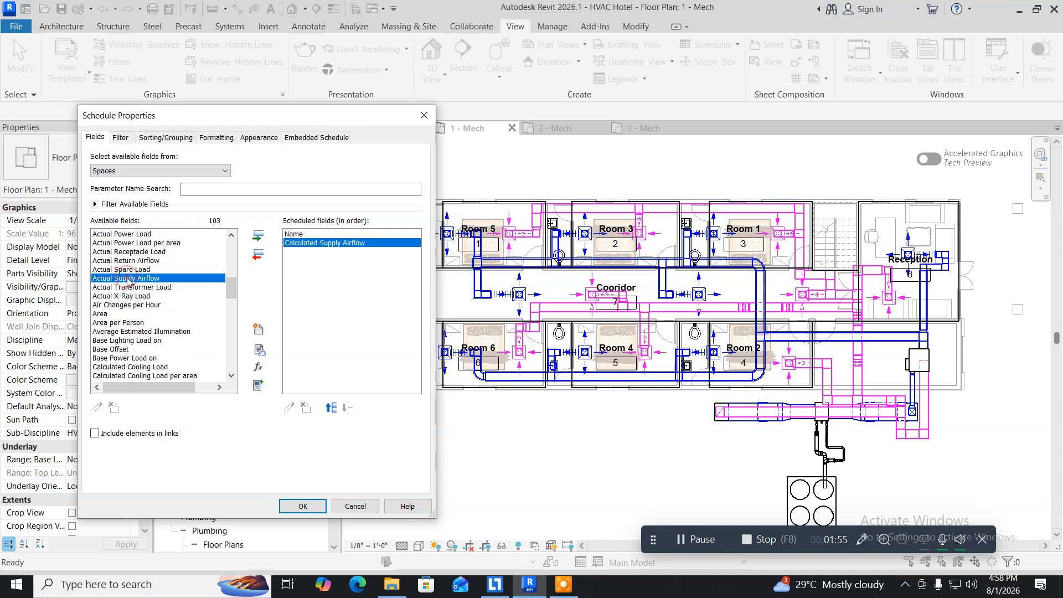
click(258, 237)
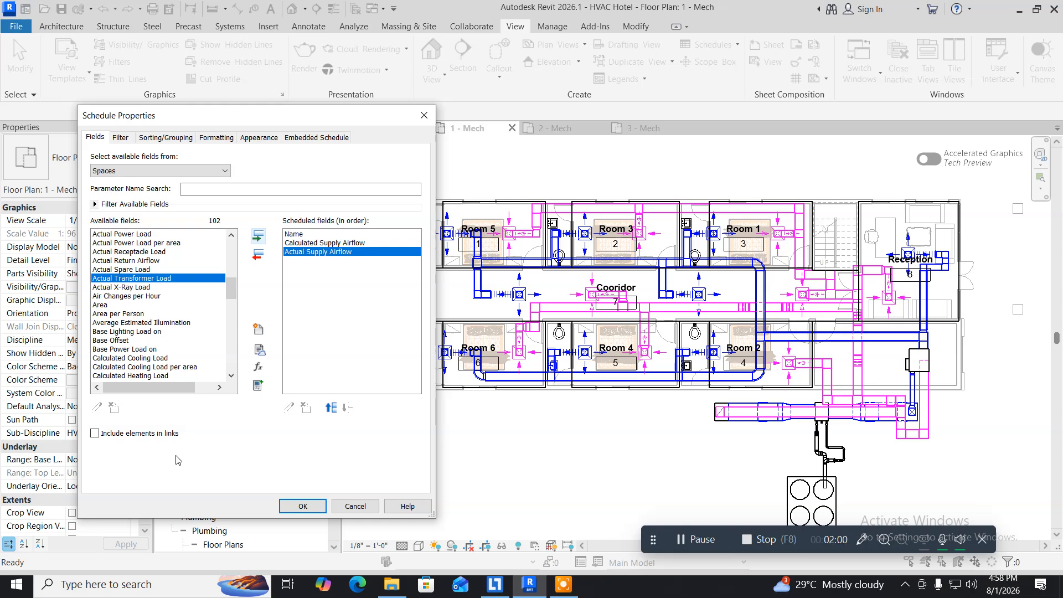
Start a calculated value named "Difference" with the HVAC discipline and the Air Flow type
click(259, 371)
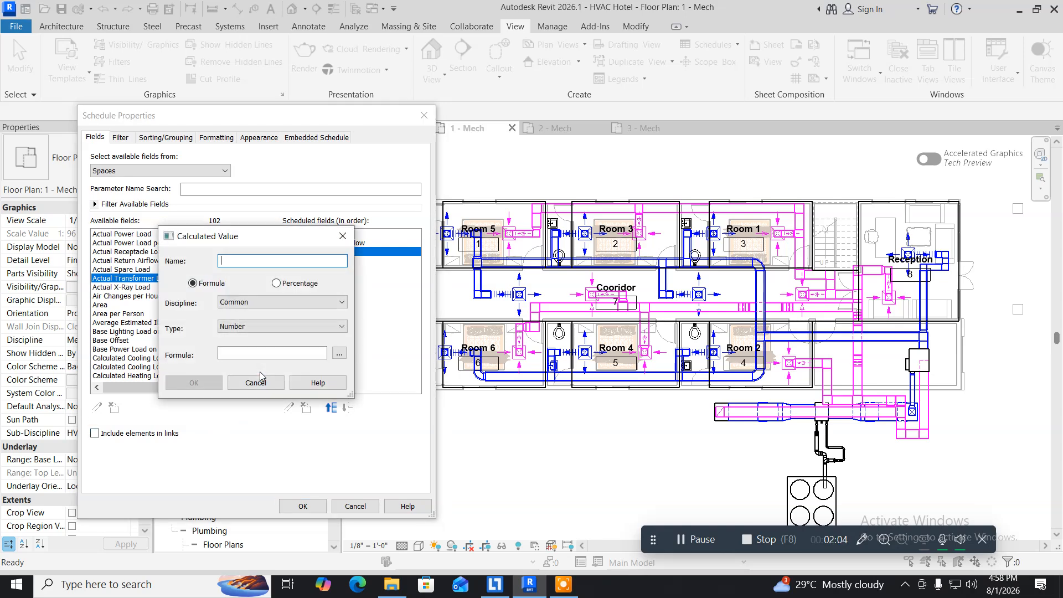
click(242, 261)
text(Difference)
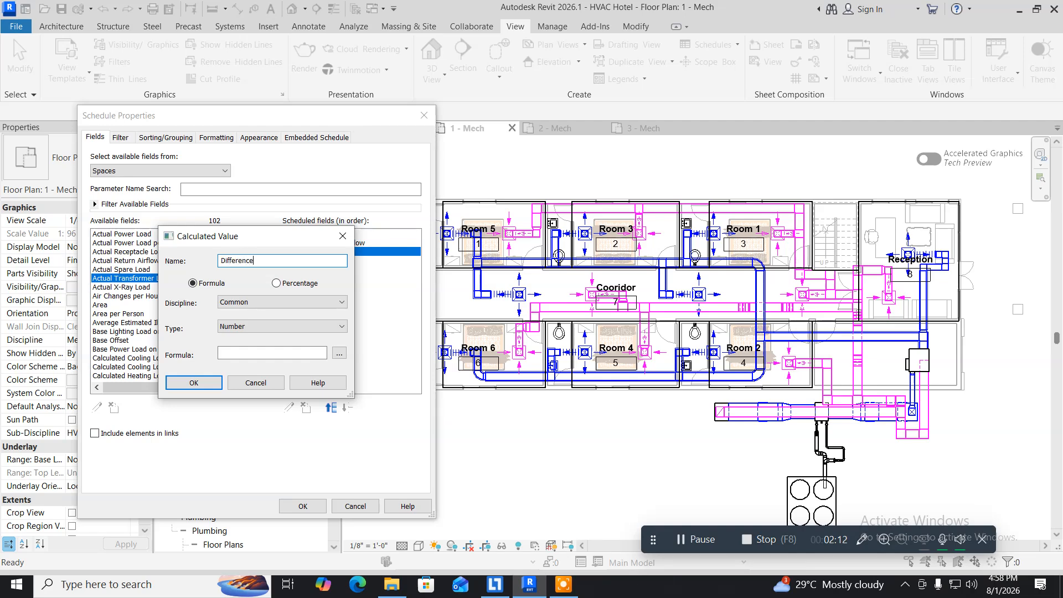
click(271, 303)
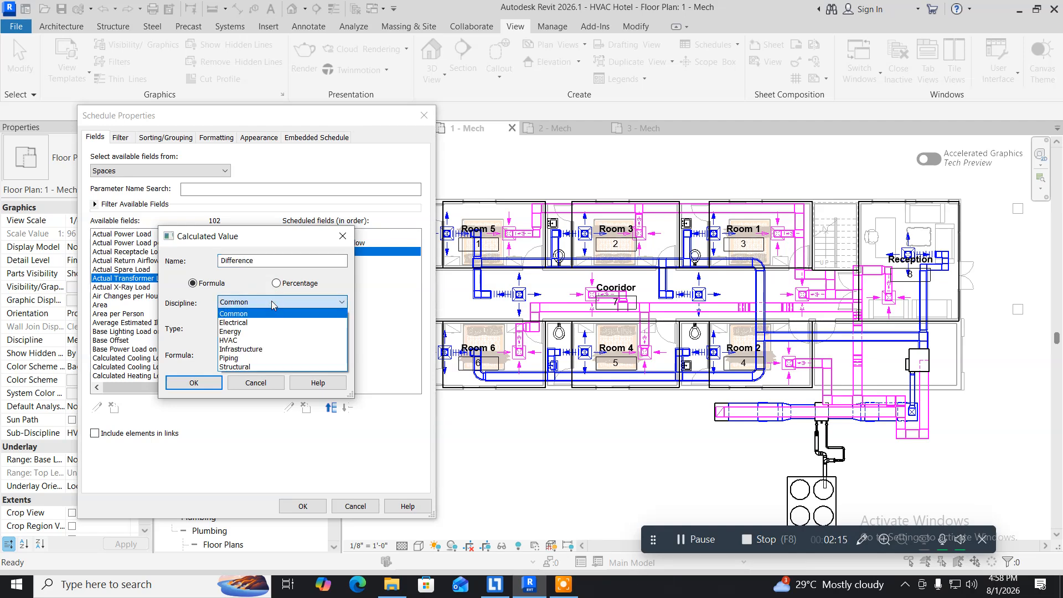
click(252, 340)
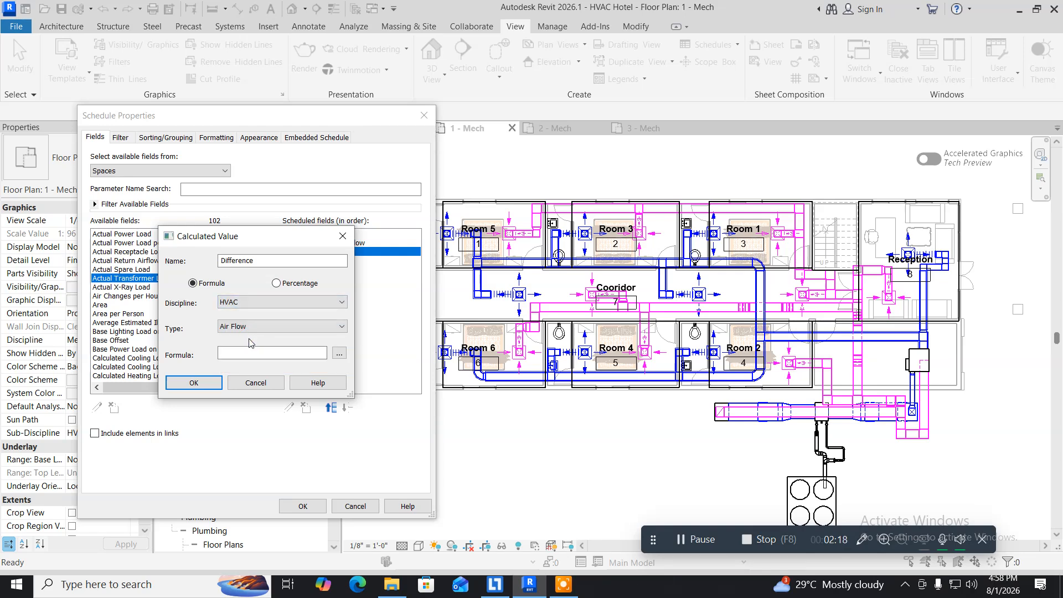
Set the Difference formula to Calculated Supply Airflow-Actual Supply Airflow and add the calculated value to the schedule
click(232, 354)
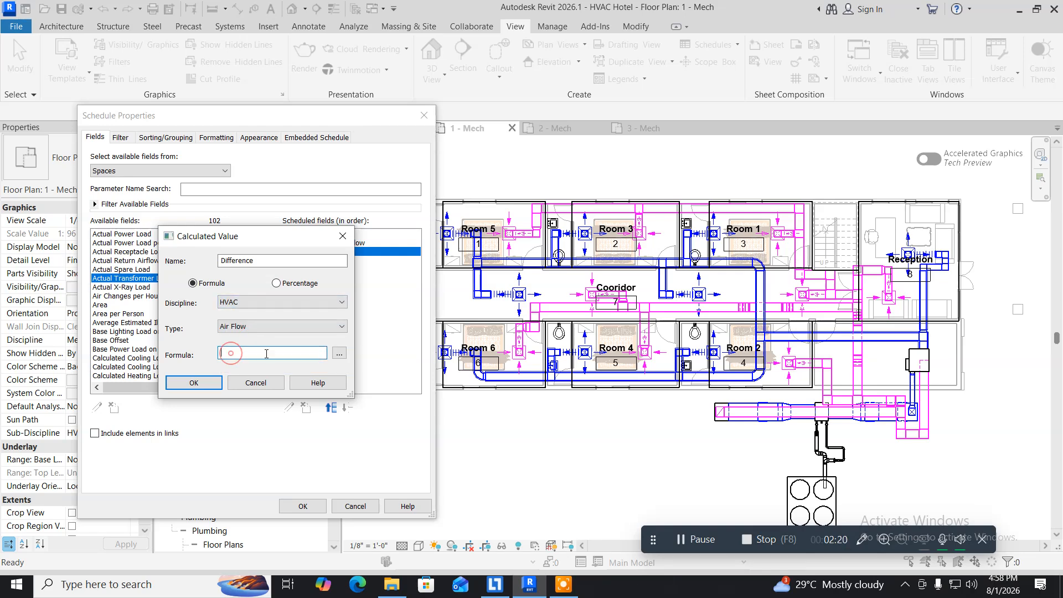
click(339, 353)
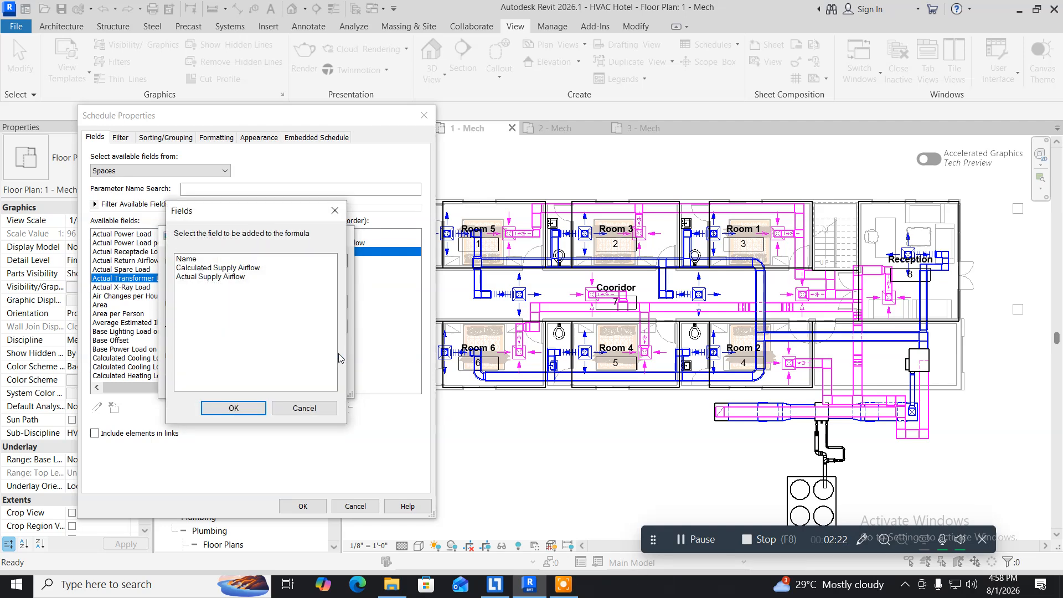
click(225, 269)
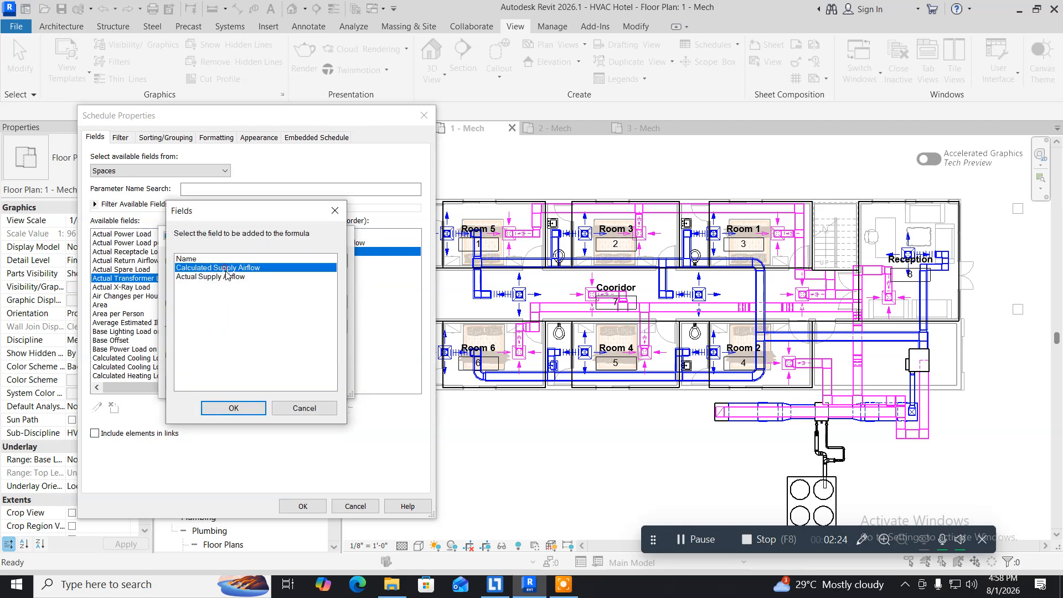
click(232, 408)
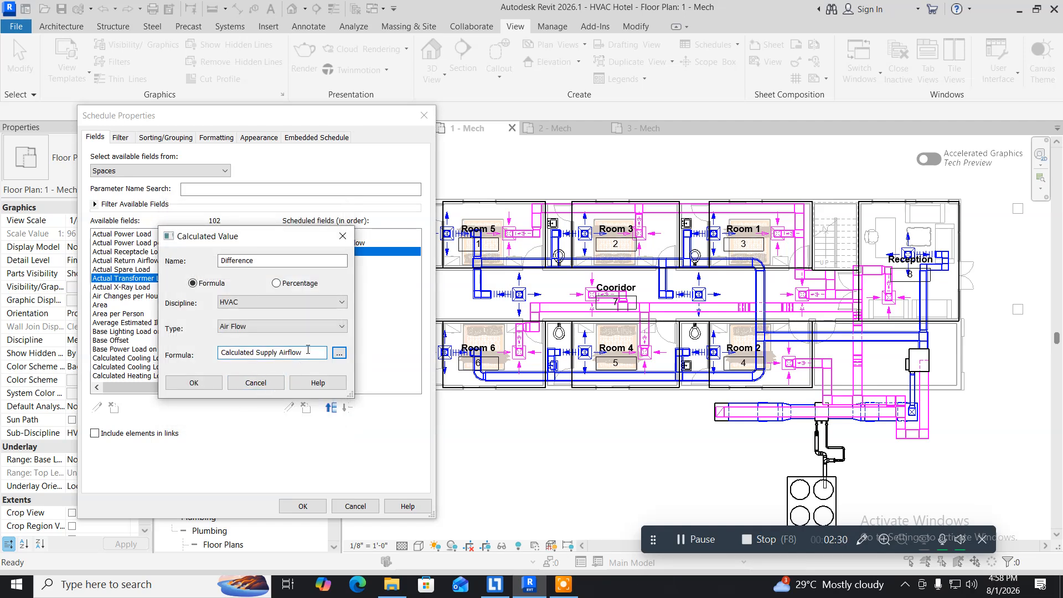
text(-)
click(339, 352)
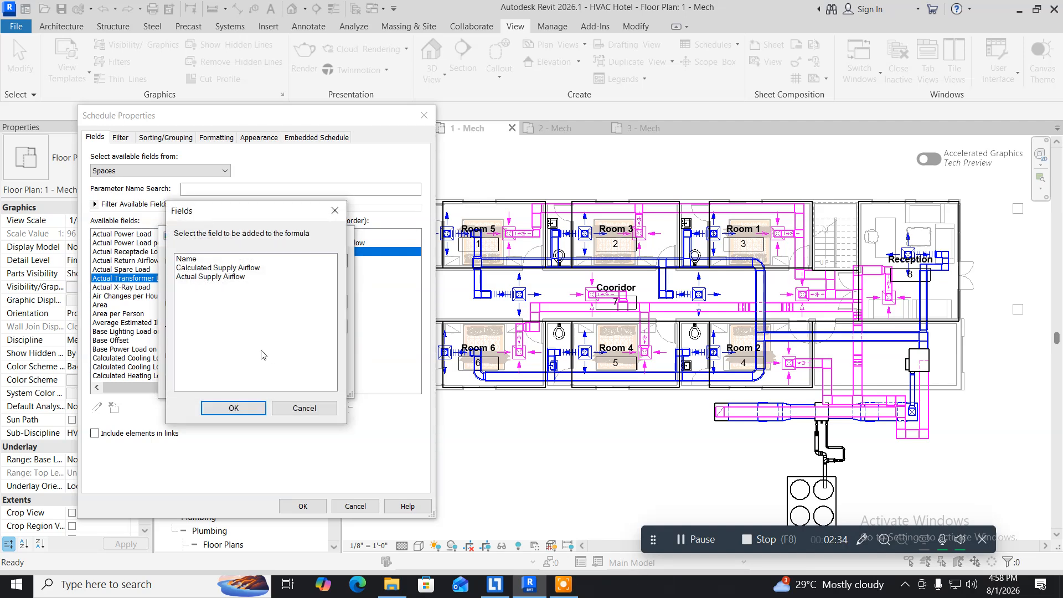
click(225, 277)
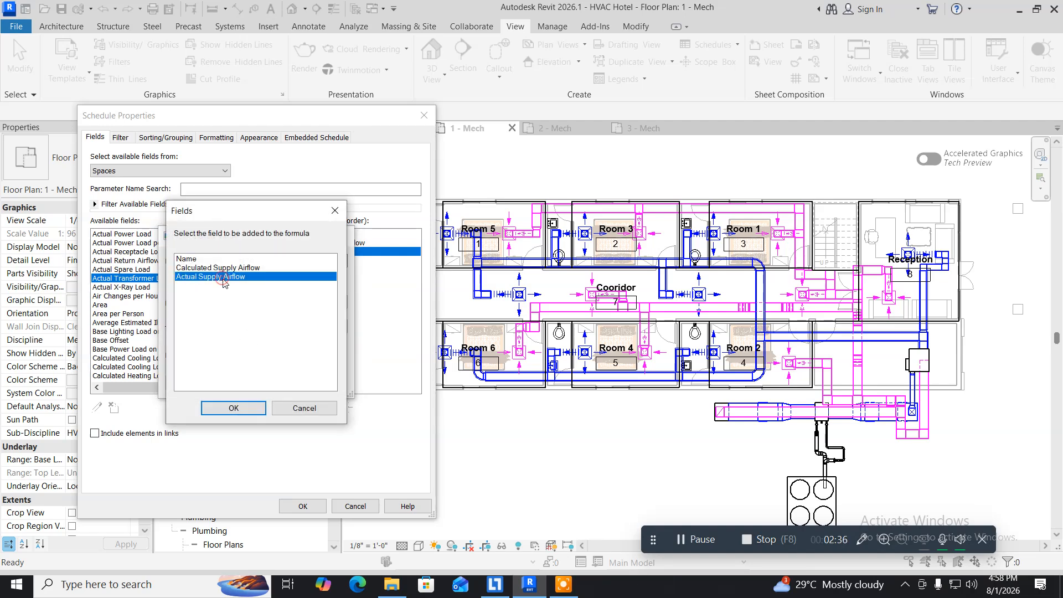
click(232, 408)
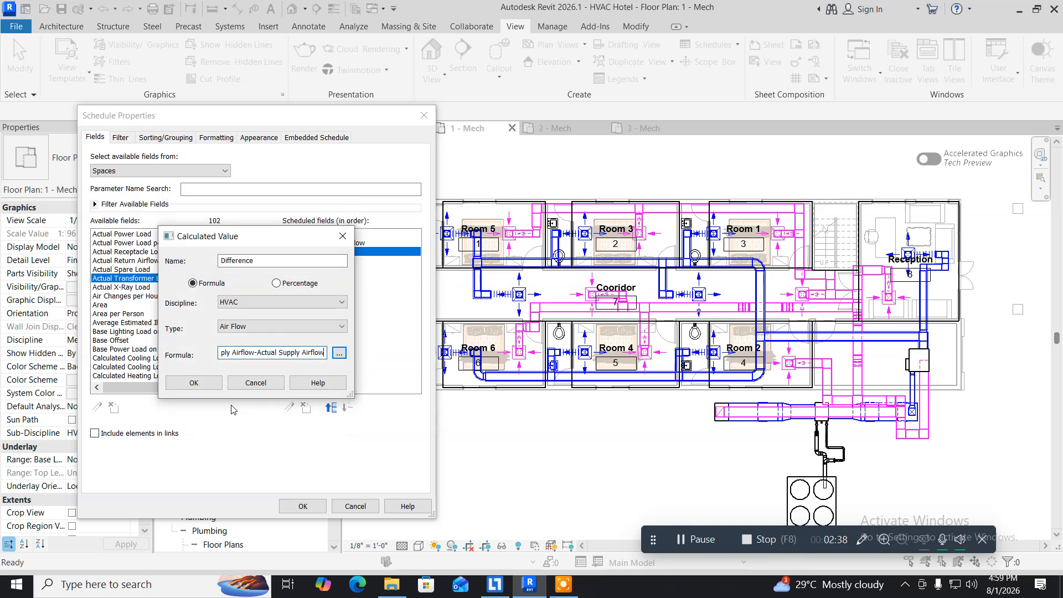
click(194, 382)
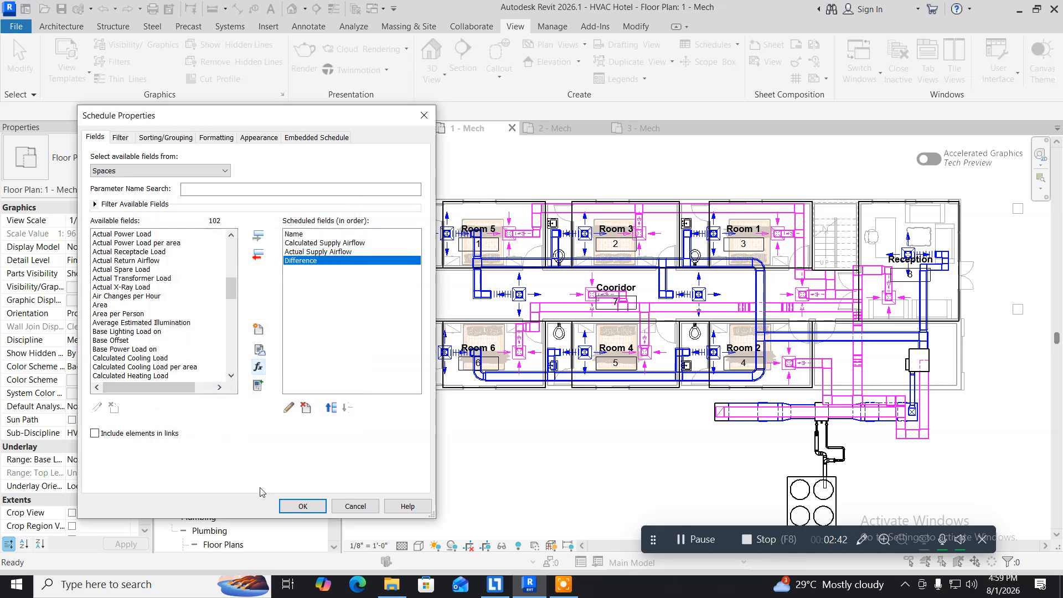
Turn on grand totals for the schedule with title, count, and totals
click(121, 138)
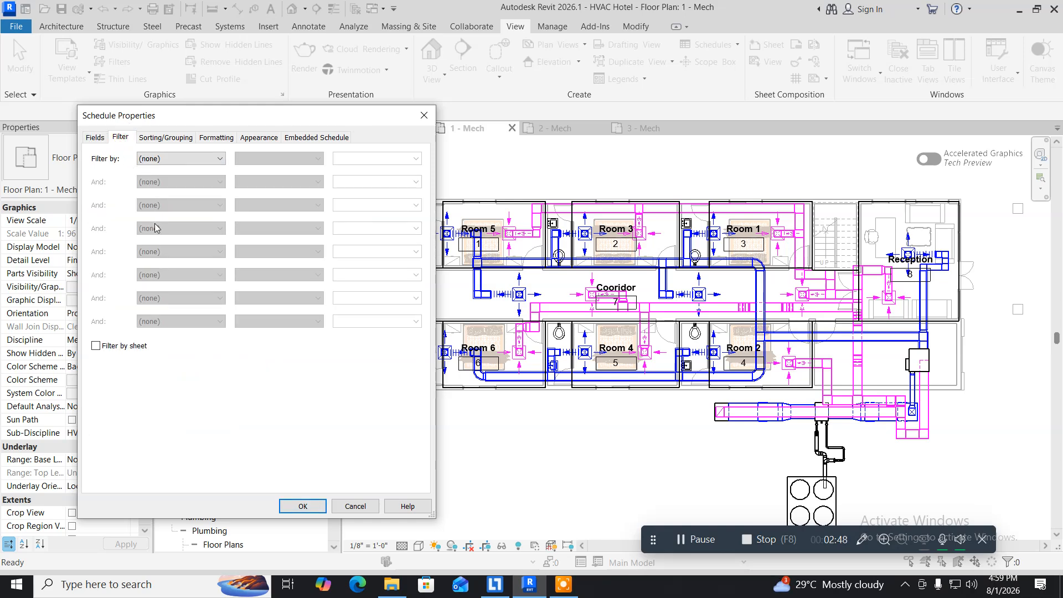
click(156, 139)
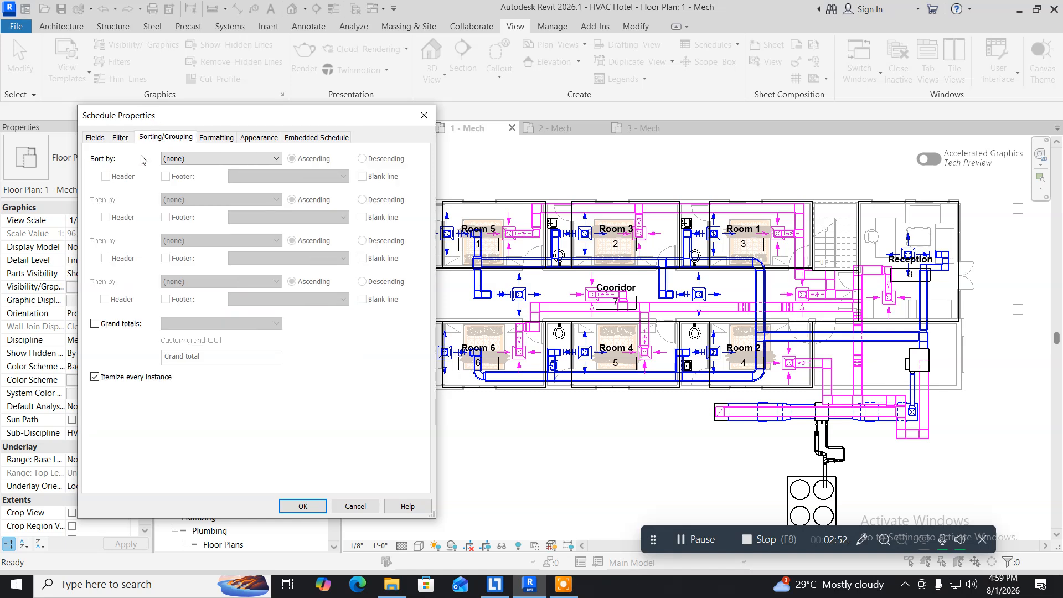
click(94, 324)
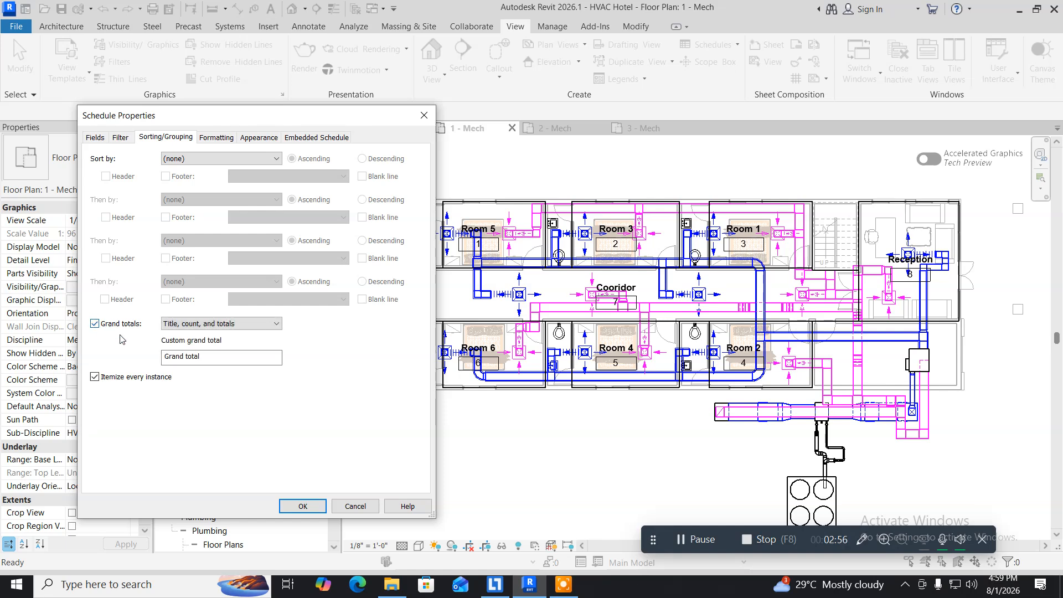
Limit the schedule's grand totals to Totals only and set the Actual Supply Airflow field to Calculate totals
click(221, 324)
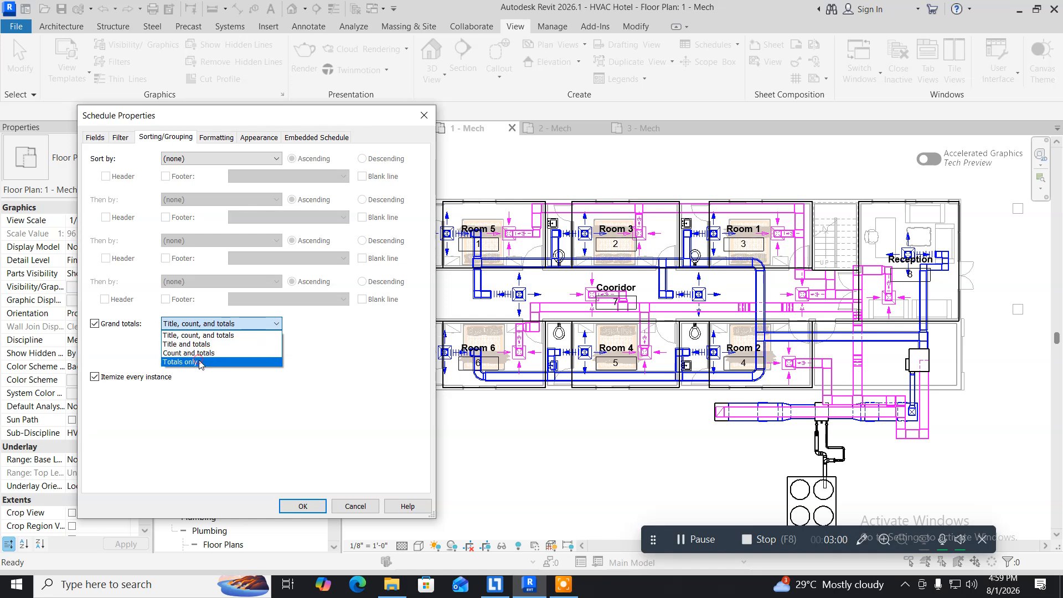
click(200, 362)
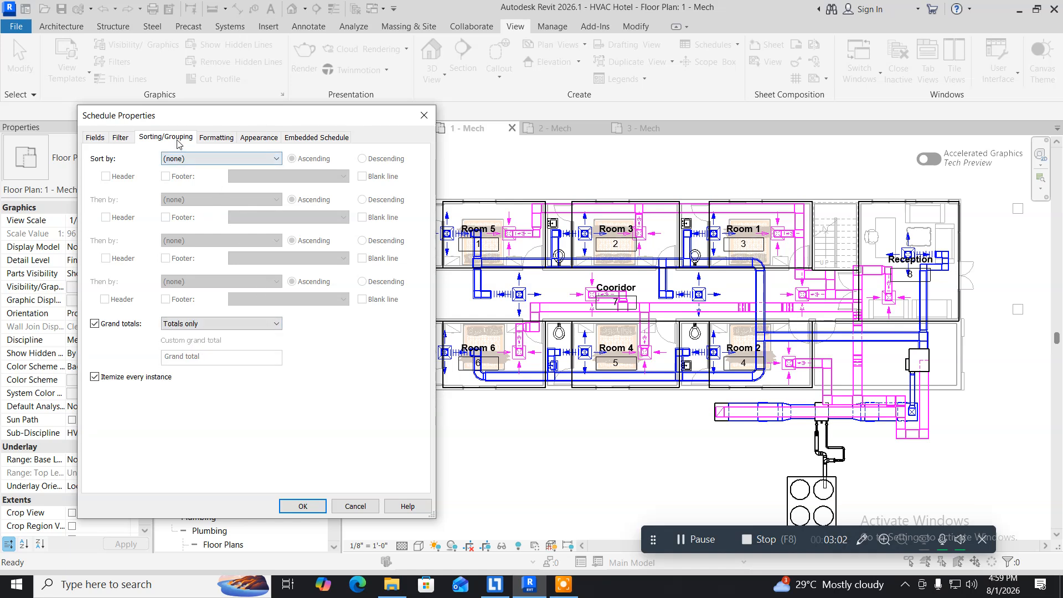
click(218, 138)
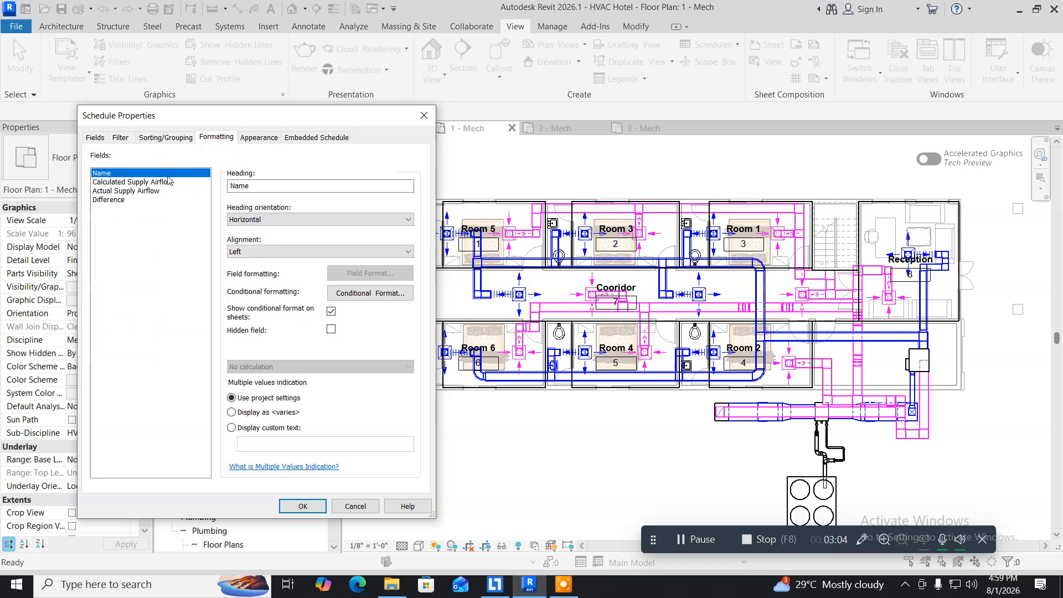
click(145, 191)
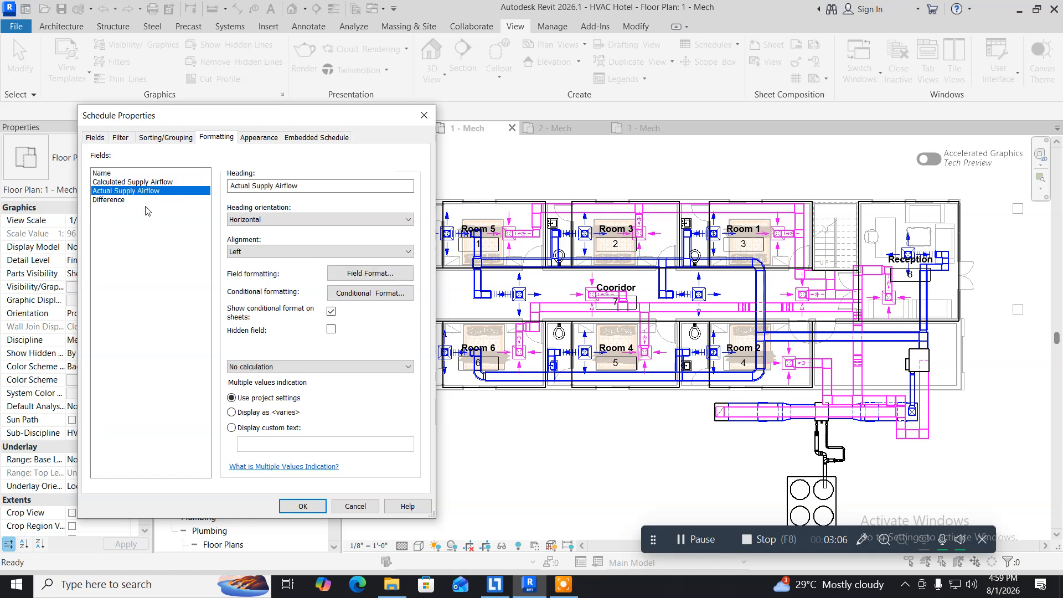
click(271, 367)
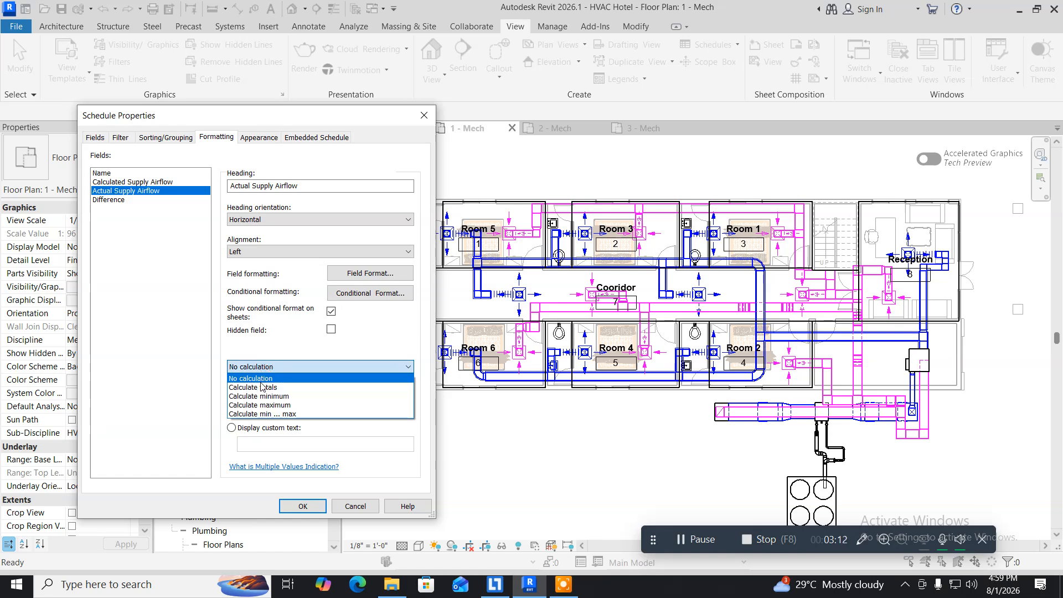
click(261, 387)
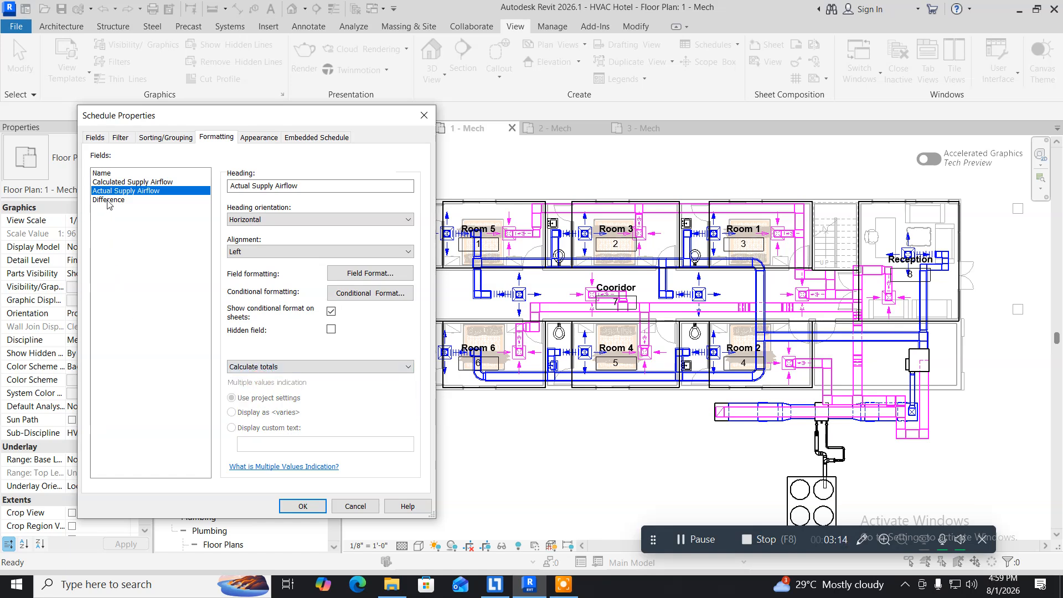
Add a conditional format to the Difference field that tests for Not Between 5 CFM and -5 CFM
click(108, 200)
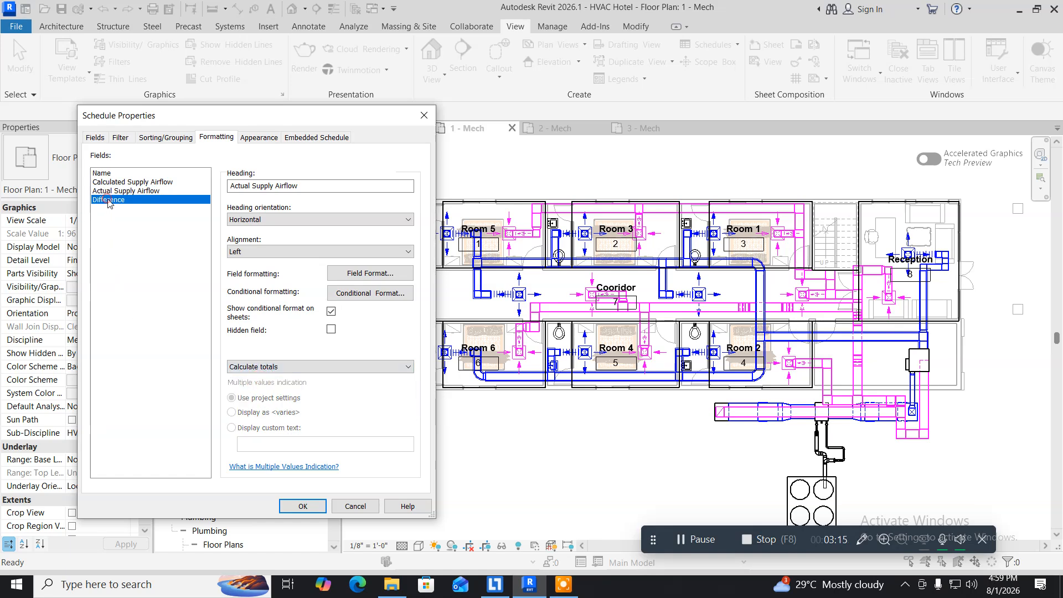
click(357, 294)
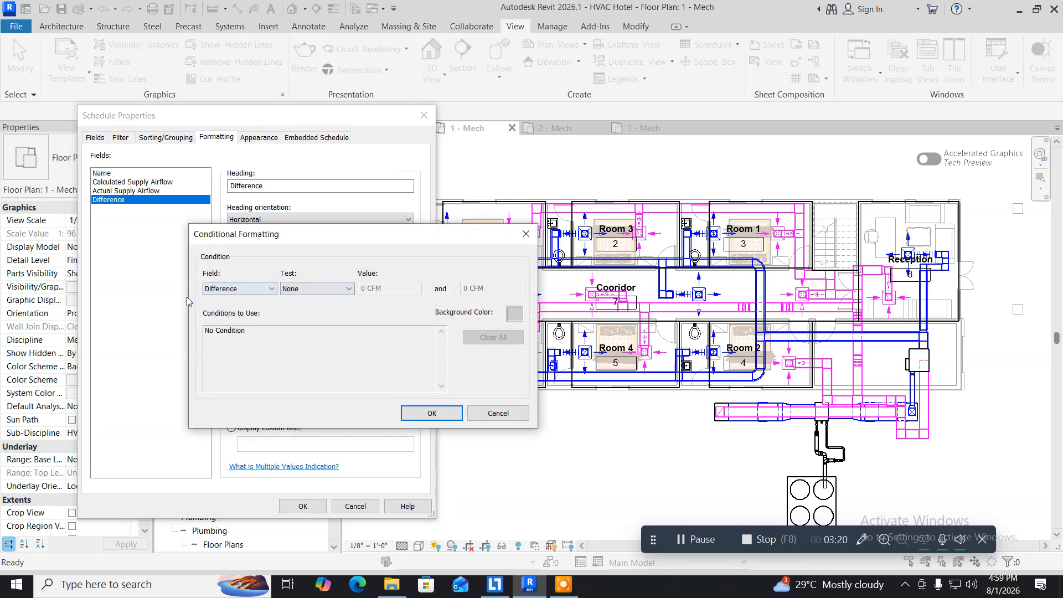
click(333, 290)
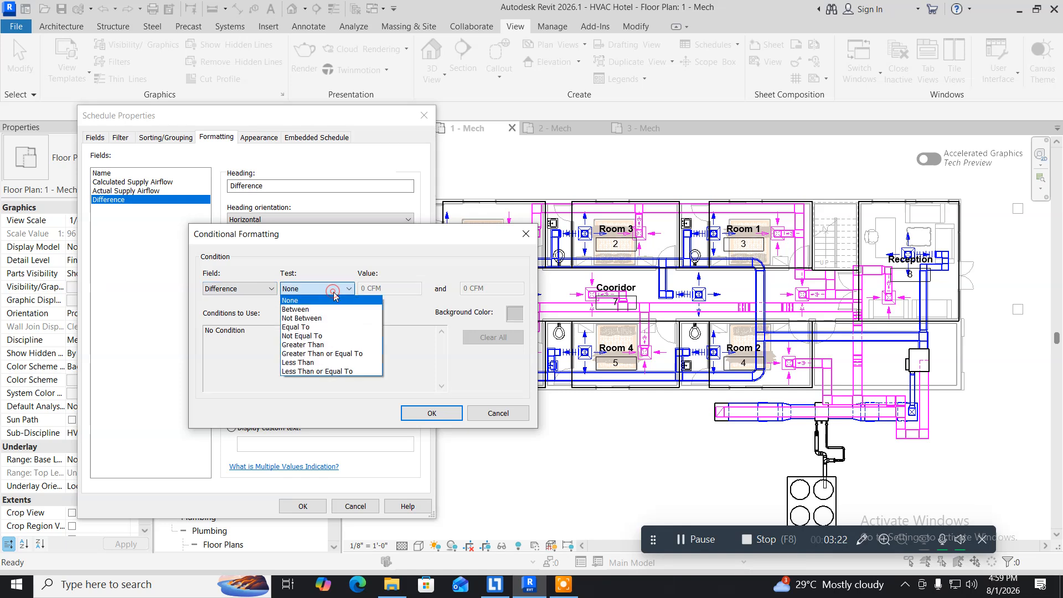
click(322, 318)
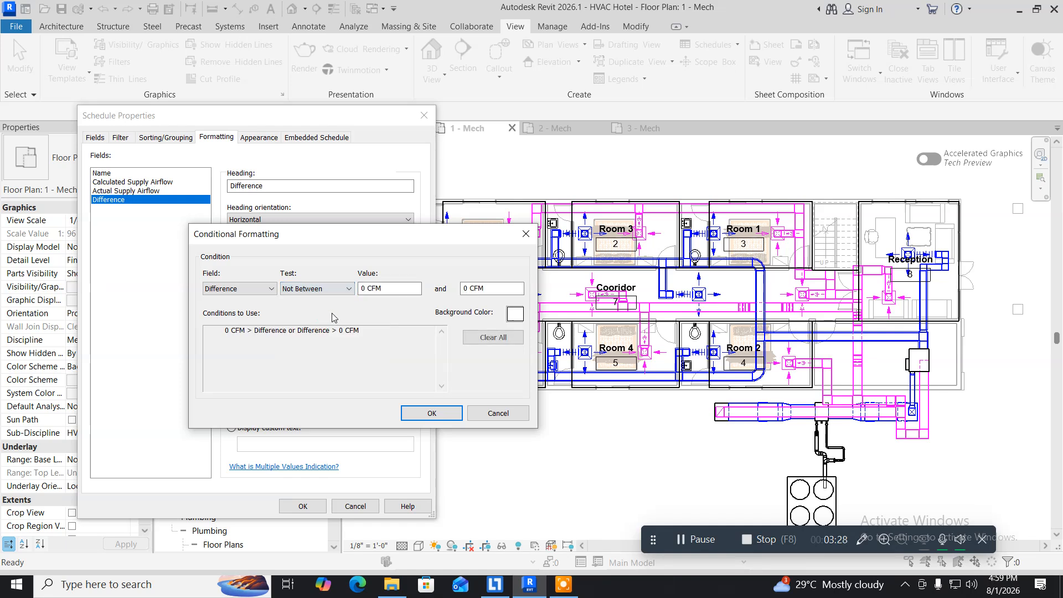
double_click(366, 287)
text(5)
double_click(466, 288)
text(-5)
Give the Difference condition a pink RGB 255-128-255 background and apply the schedule properties to generate the schedule
click(514, 315)
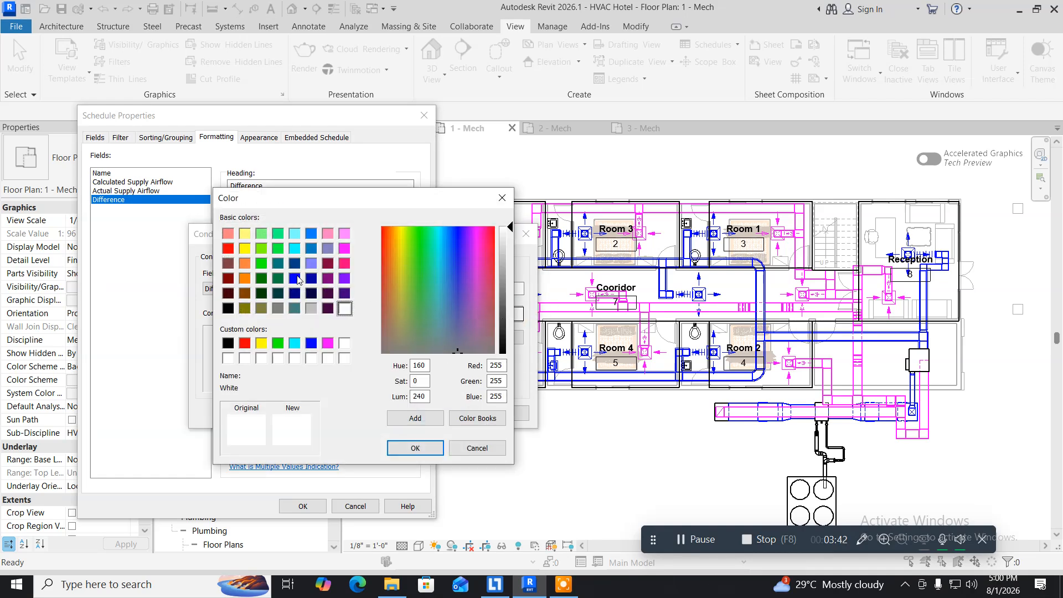
click(344, 234)
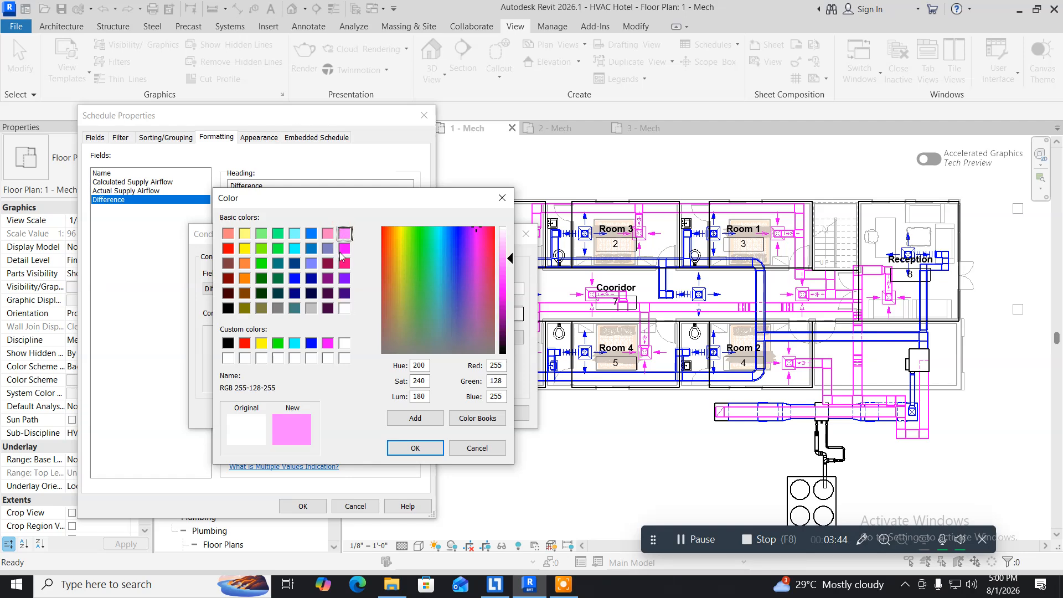
click(415, 448)
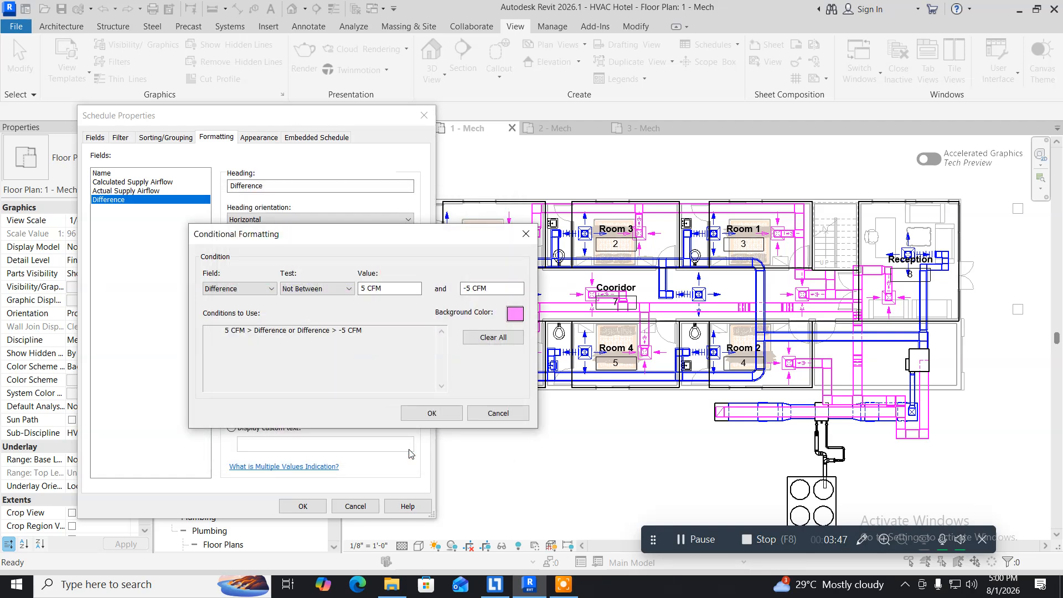
click(427, 414)
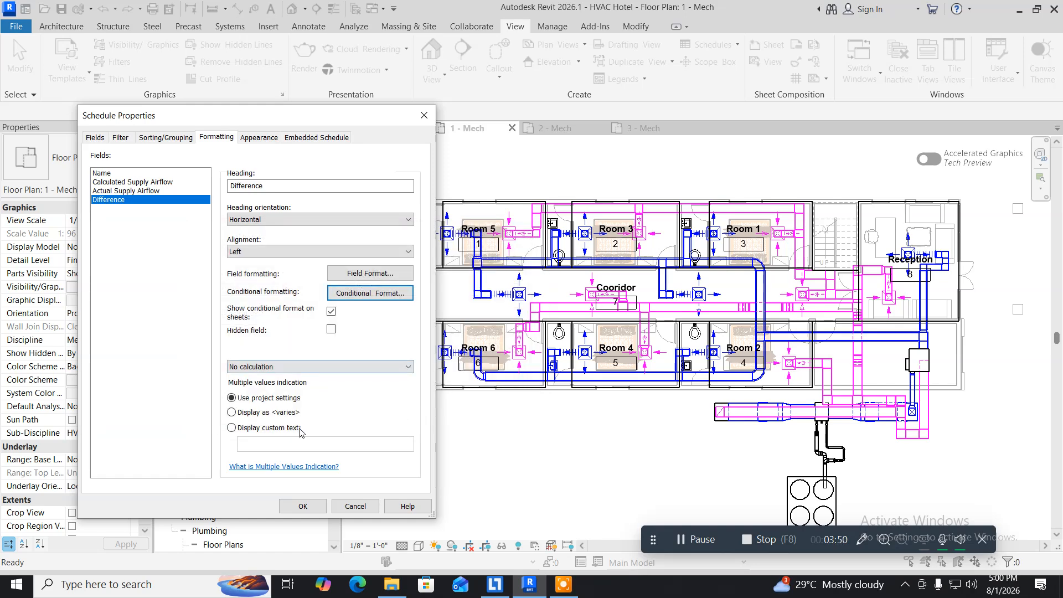
click(294, 506)
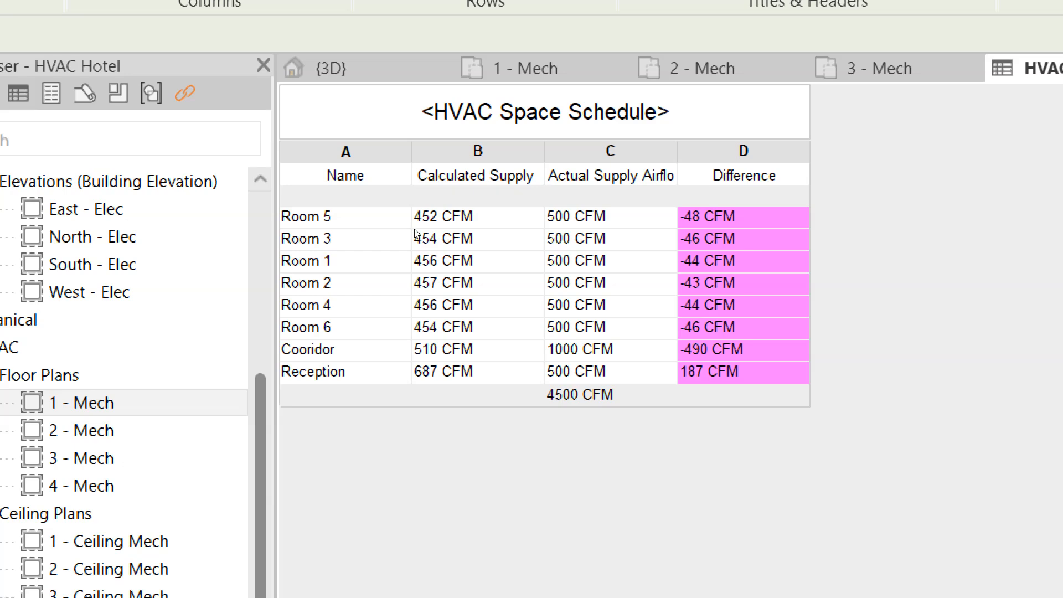
Set the flow of Room 1's supply diffuser in the 1 - Mech plan to 456 CFM and review the HVAC Space Schedule
click(482, 71)
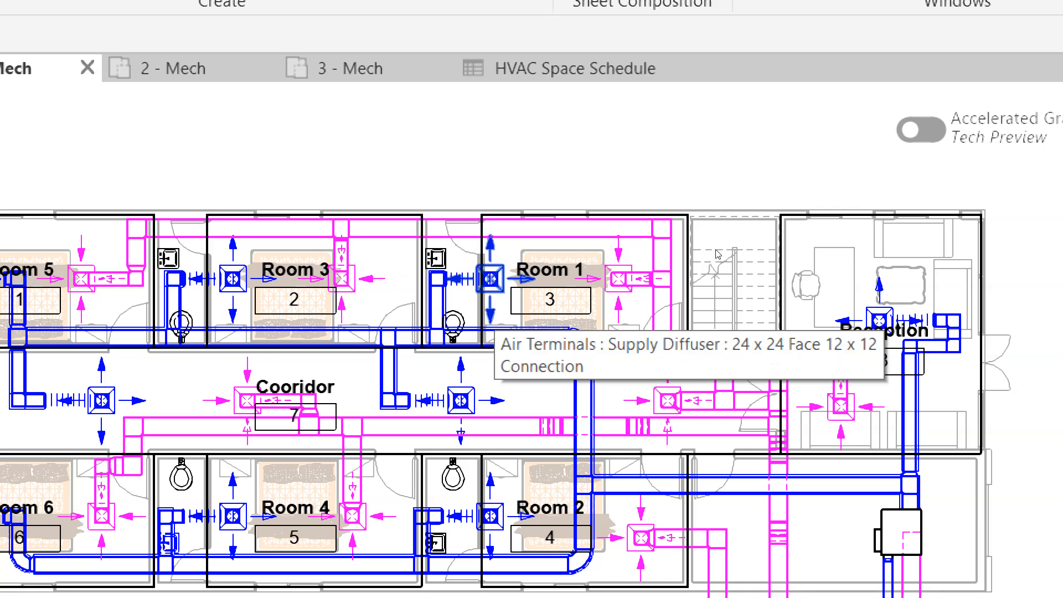
click(492, 280)
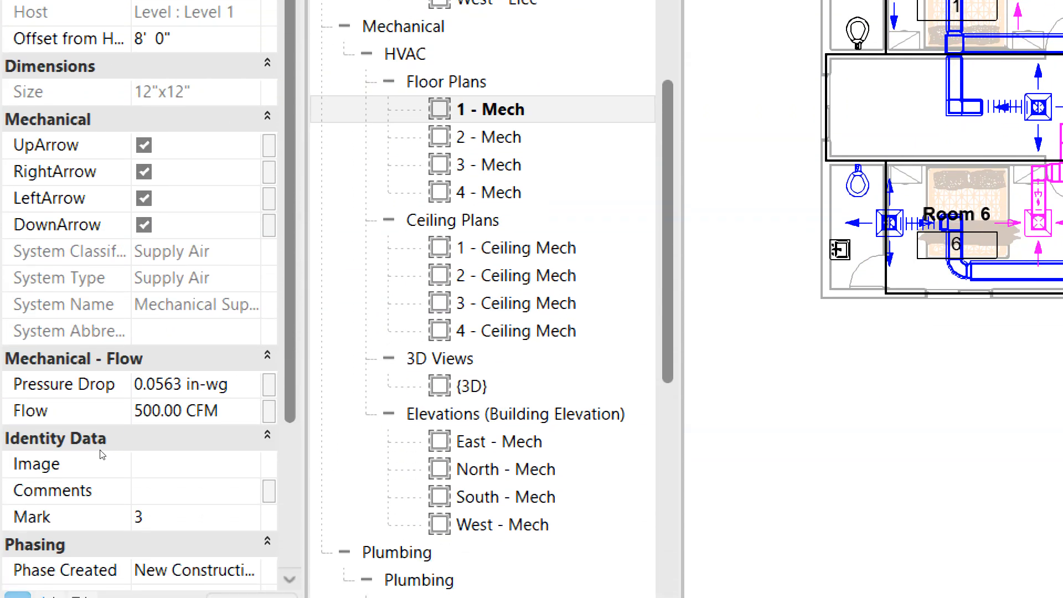
click(220, 411)
drag(220, 411, 135, 410)
text(456)
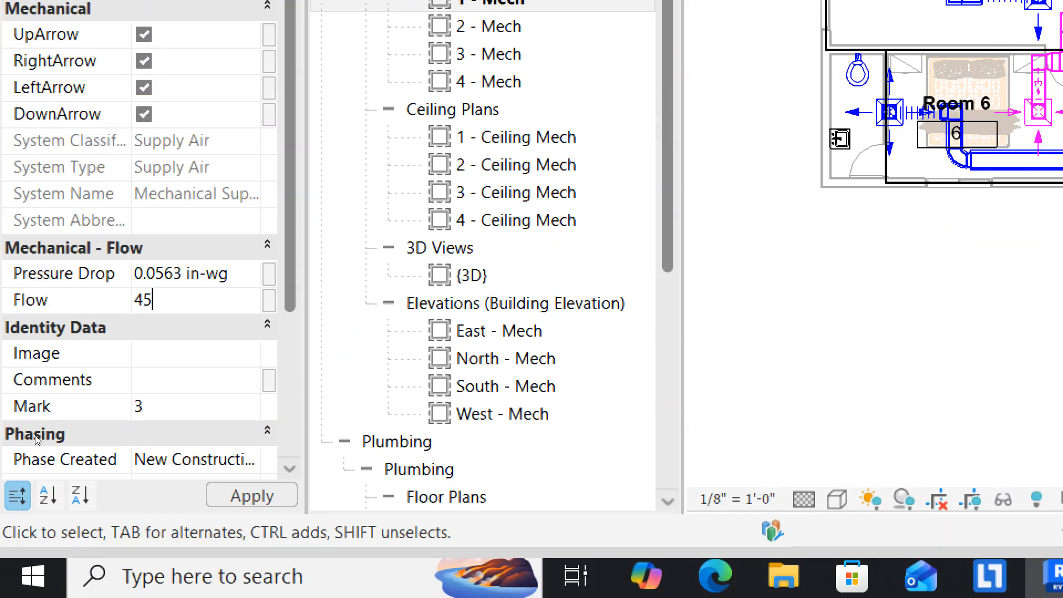
key(Return)
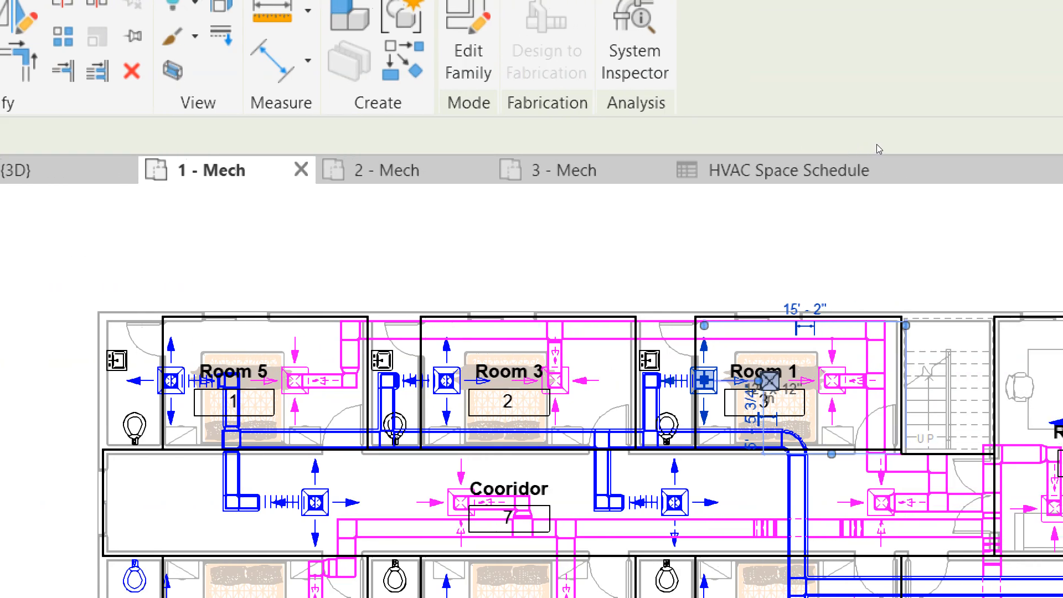
click(758, 165)
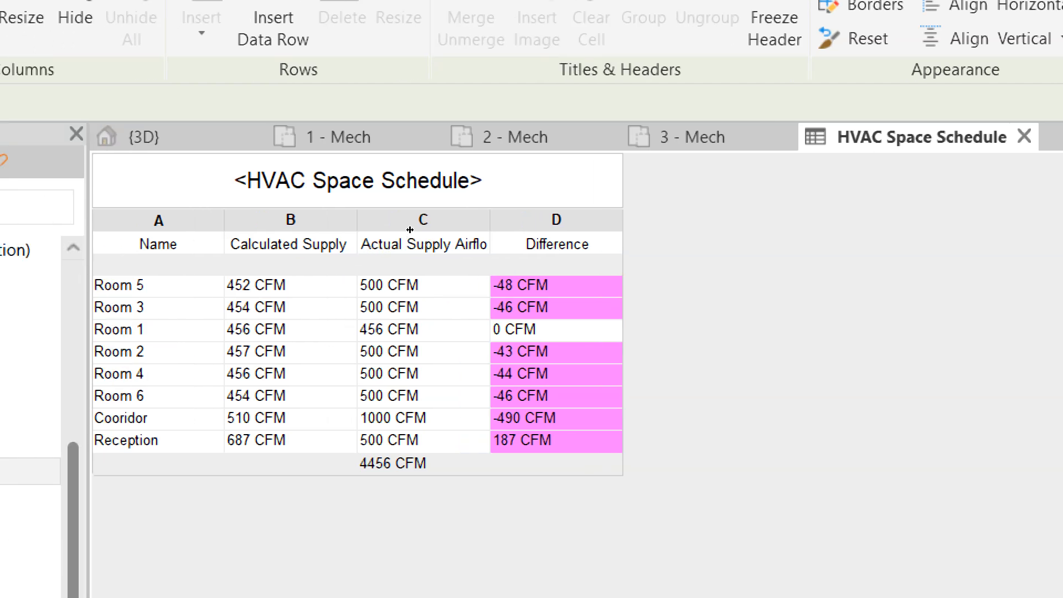
Set the flow of Room 2's supply diffuser in the 1 - Mech plan to 457 CFM and review the HVAC Space Schedule
click(343, 137)
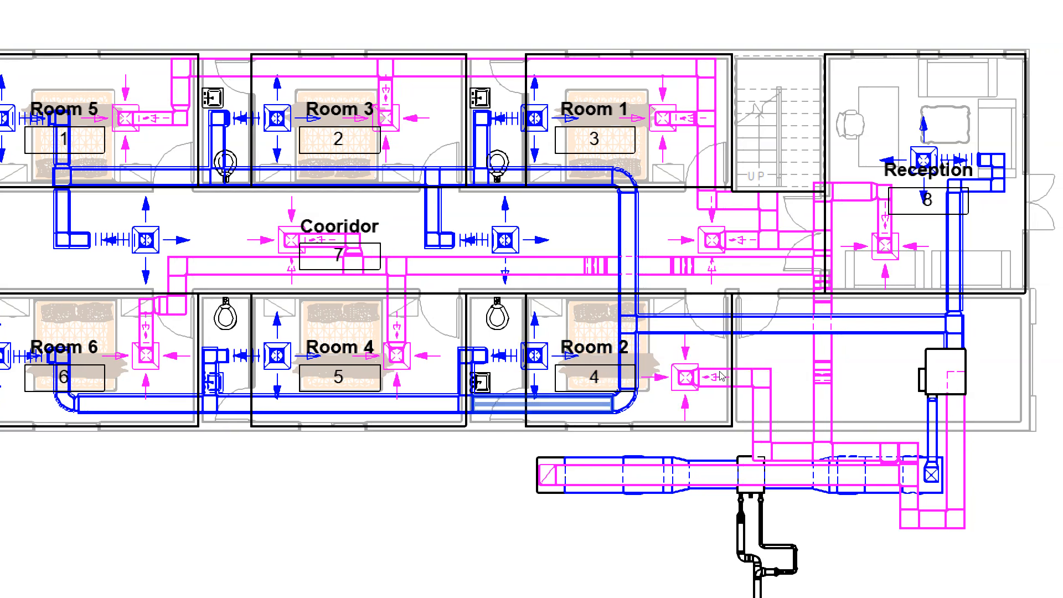
click(535, 356)
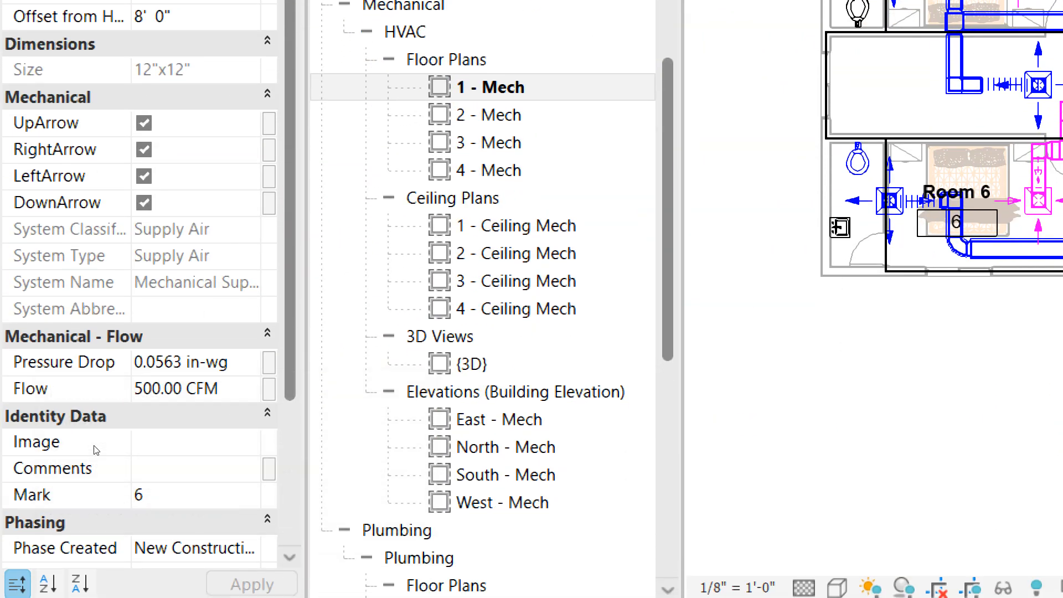
click(122, 450)
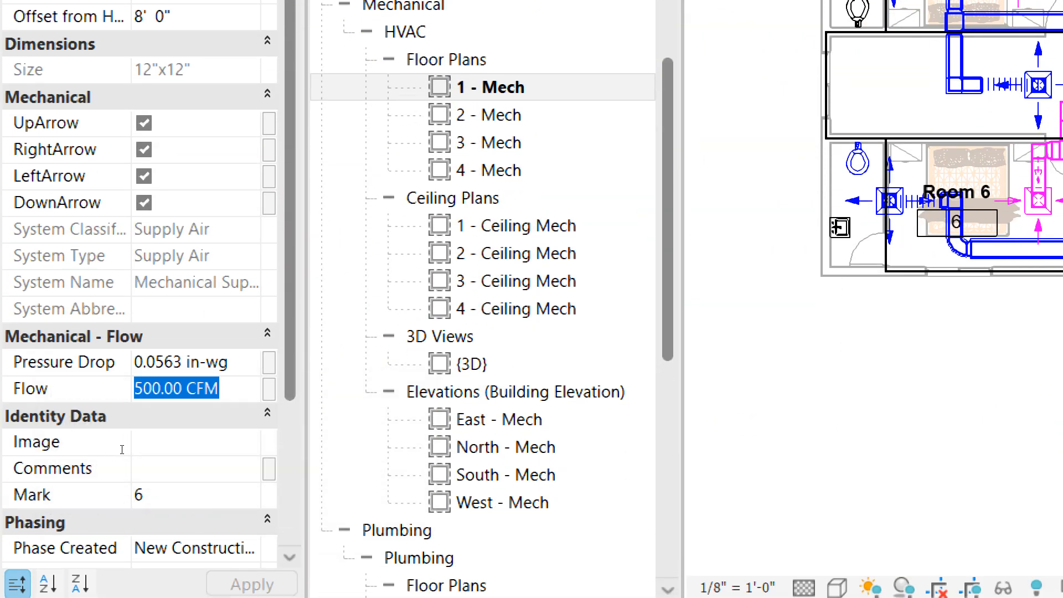
text(457)
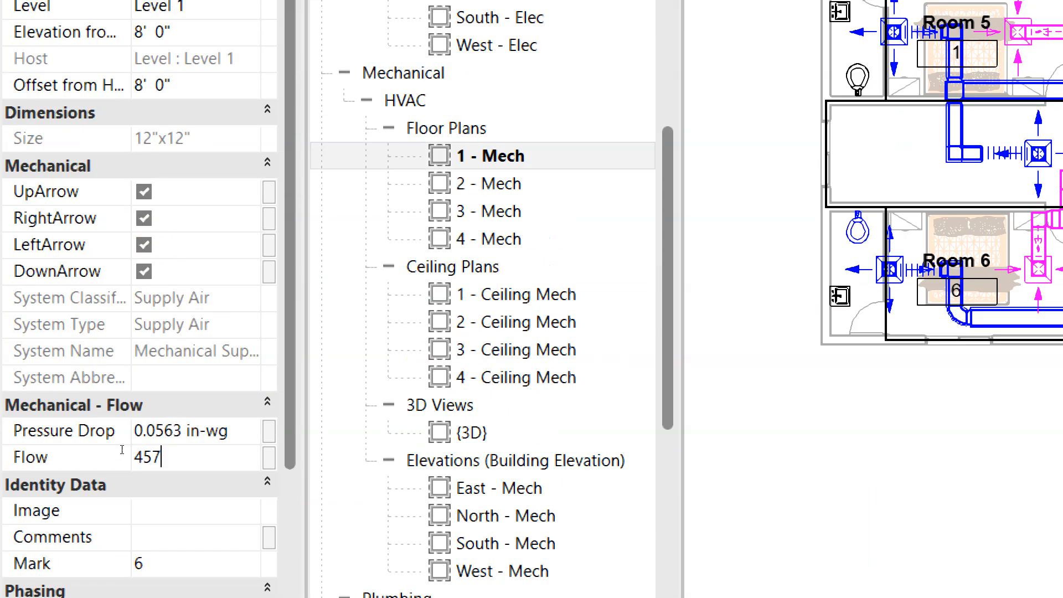
key(Return)
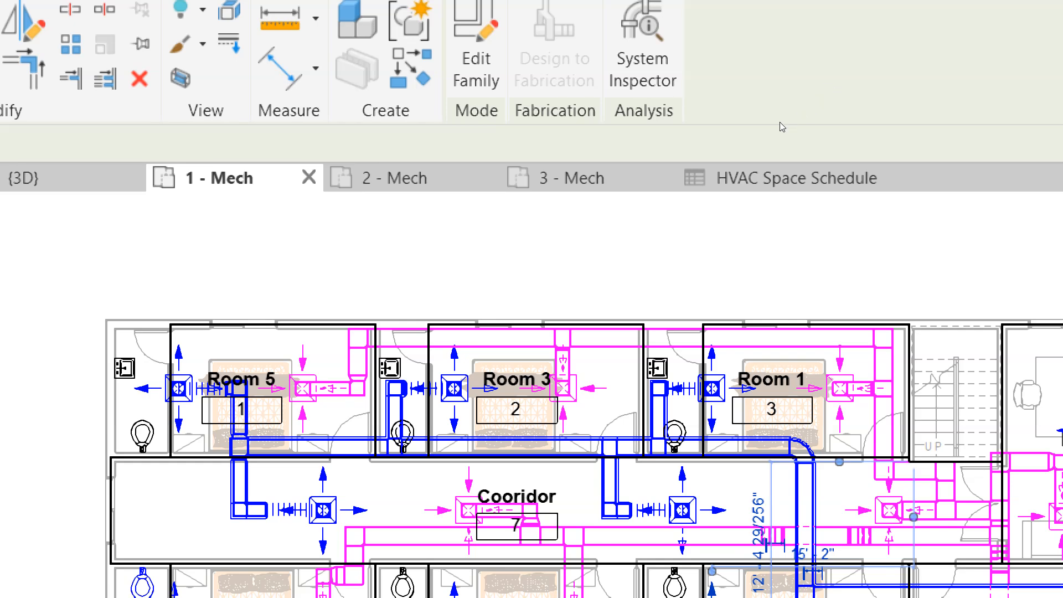
click(770, 125)
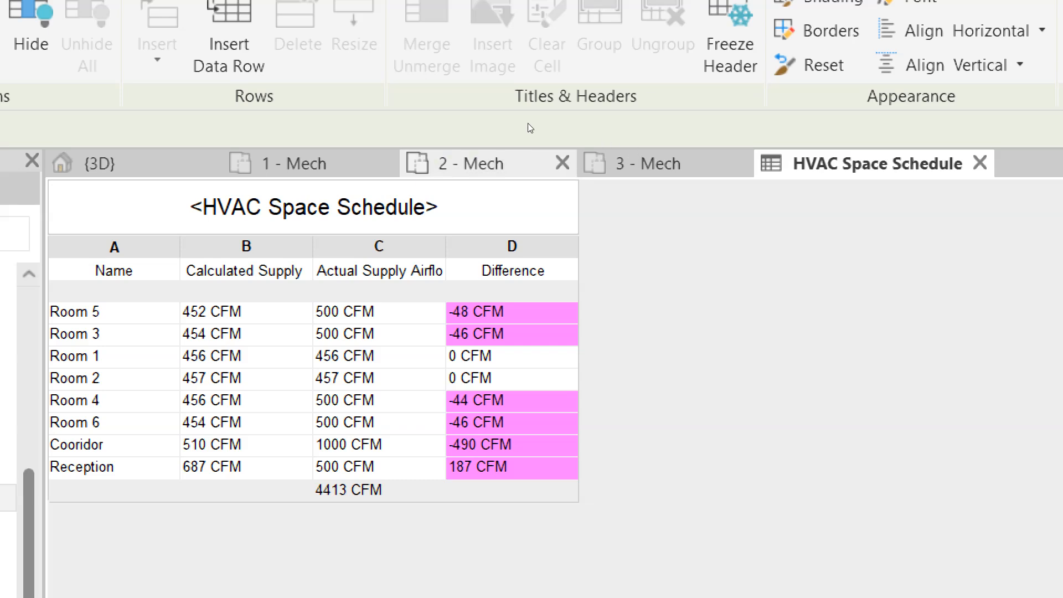
Set the flow of Room 3's supply diffuser in the 1 - Mech plan to 453 CFM and review the HVAC Space Schedule
click(308, 164)
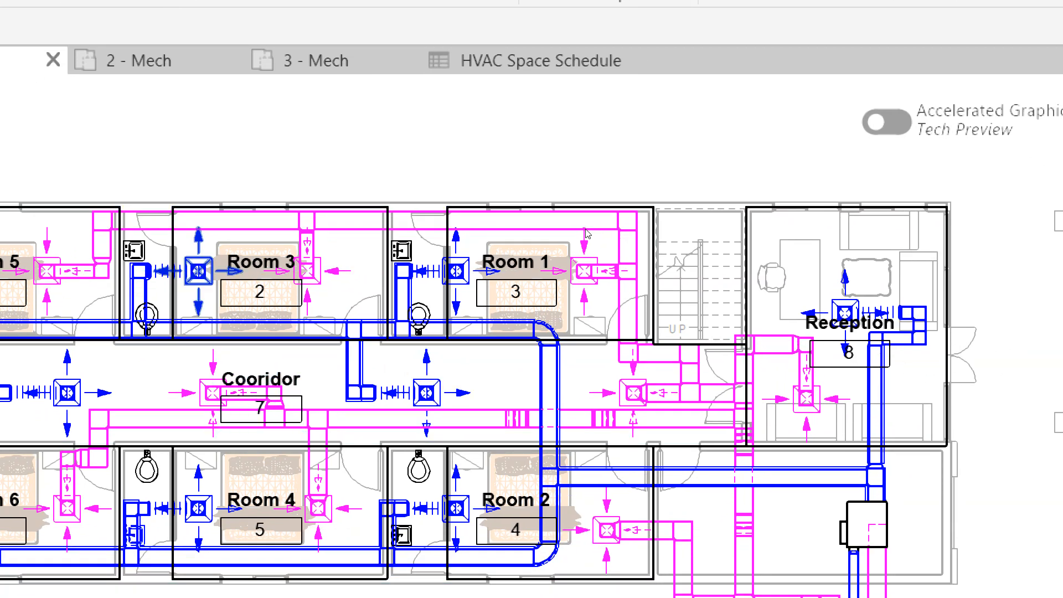
click(199, 270)
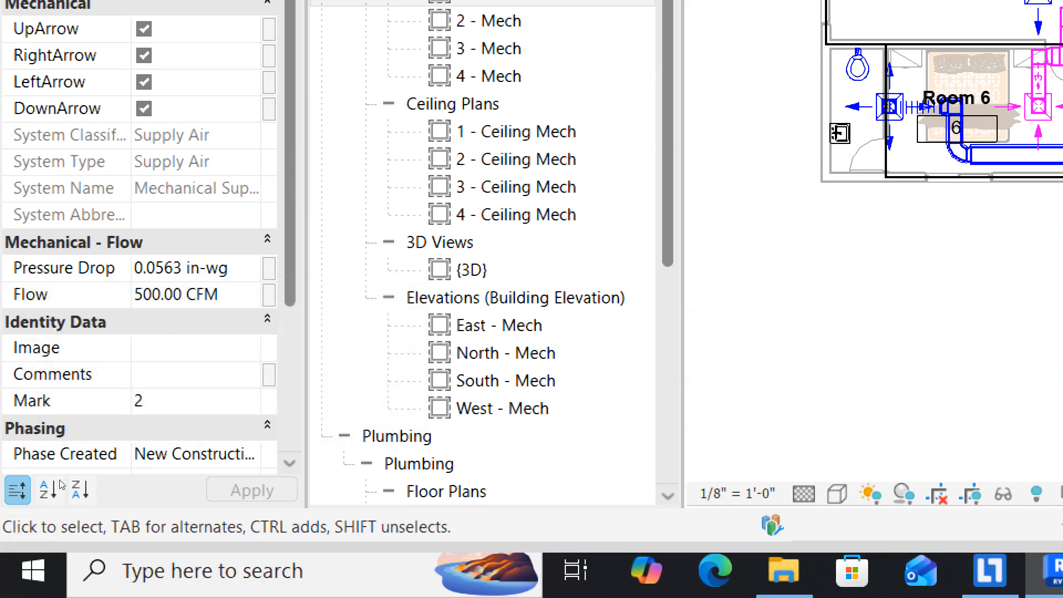
click(221, 292)
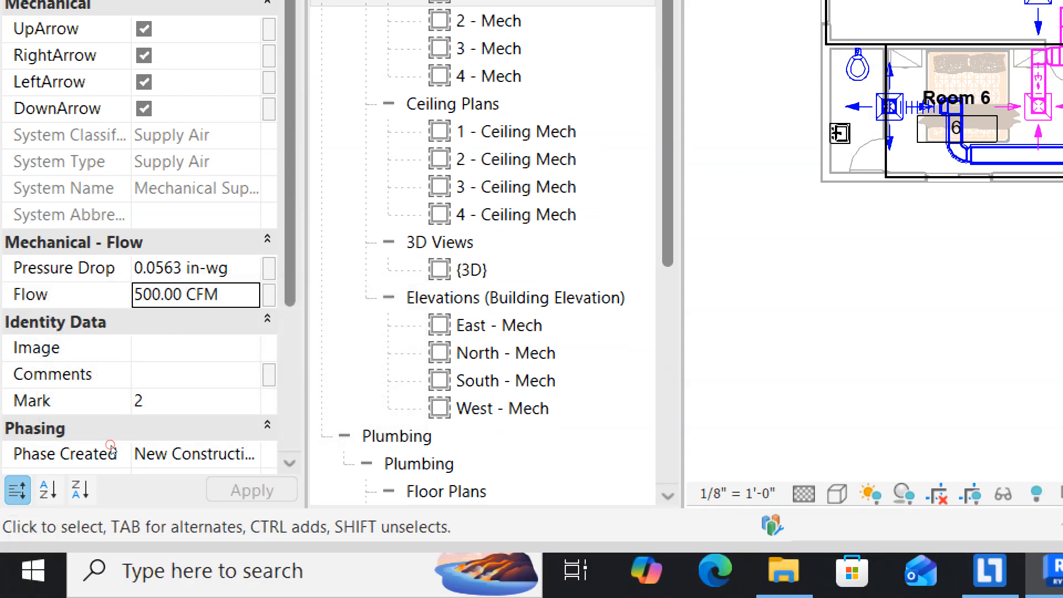
drag(220, 292, 104, 297)
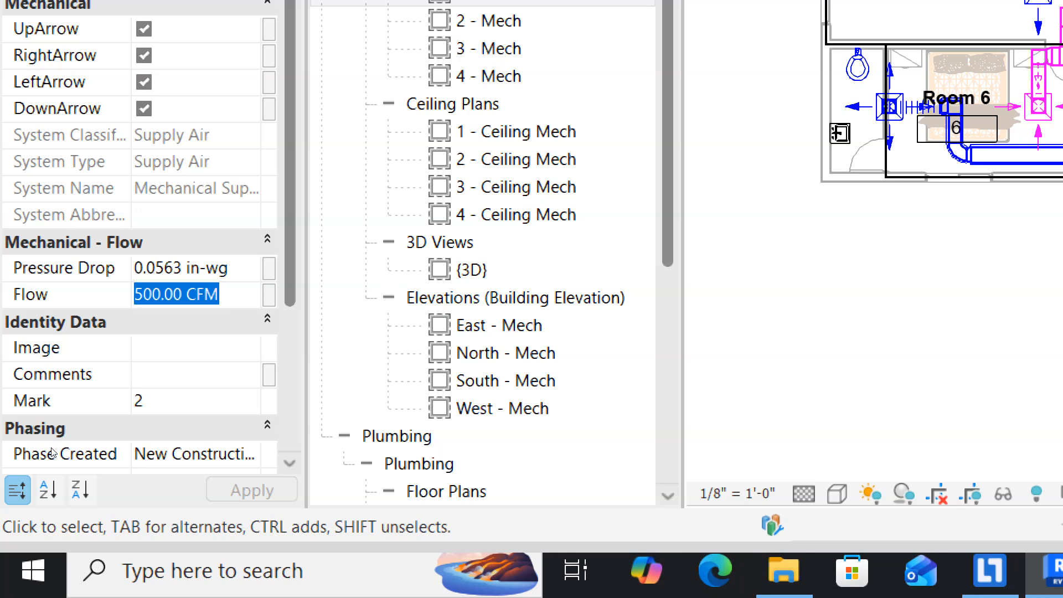
text(5)
key(BackSpace)
text(45)
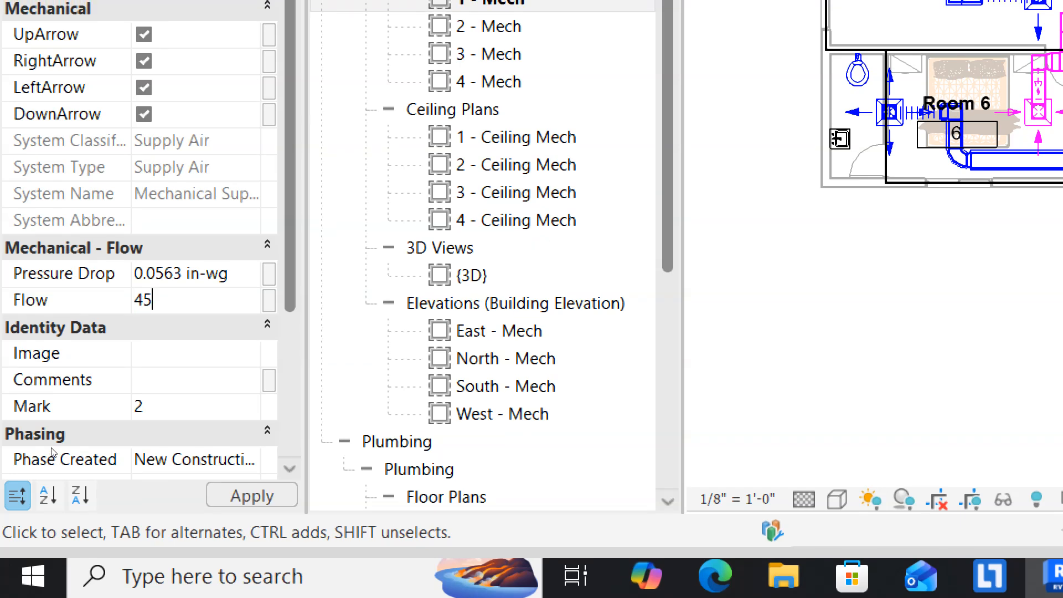
text(3)
key(Return)
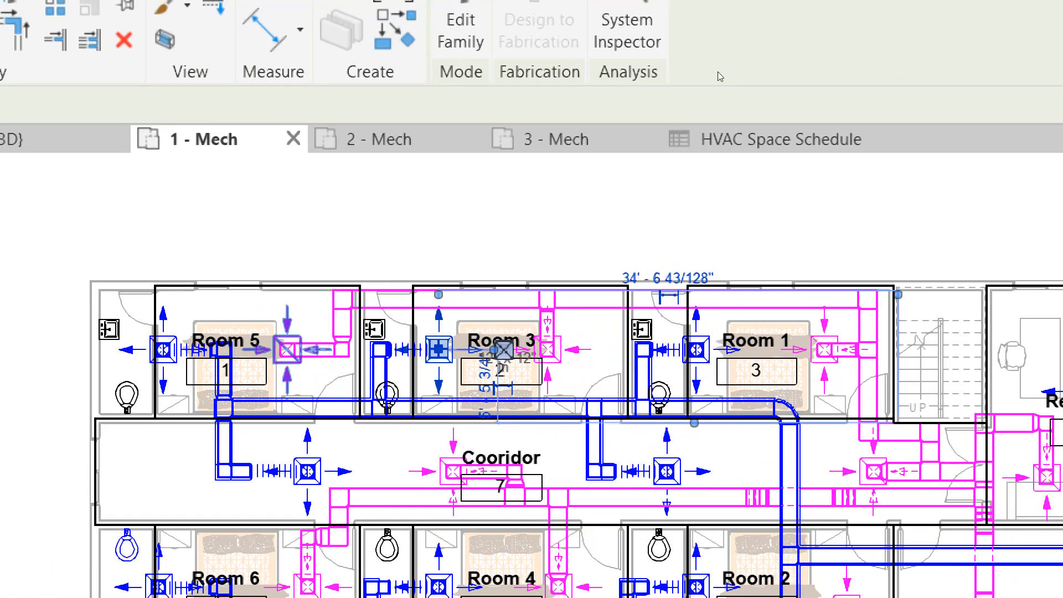
click(761, 133)
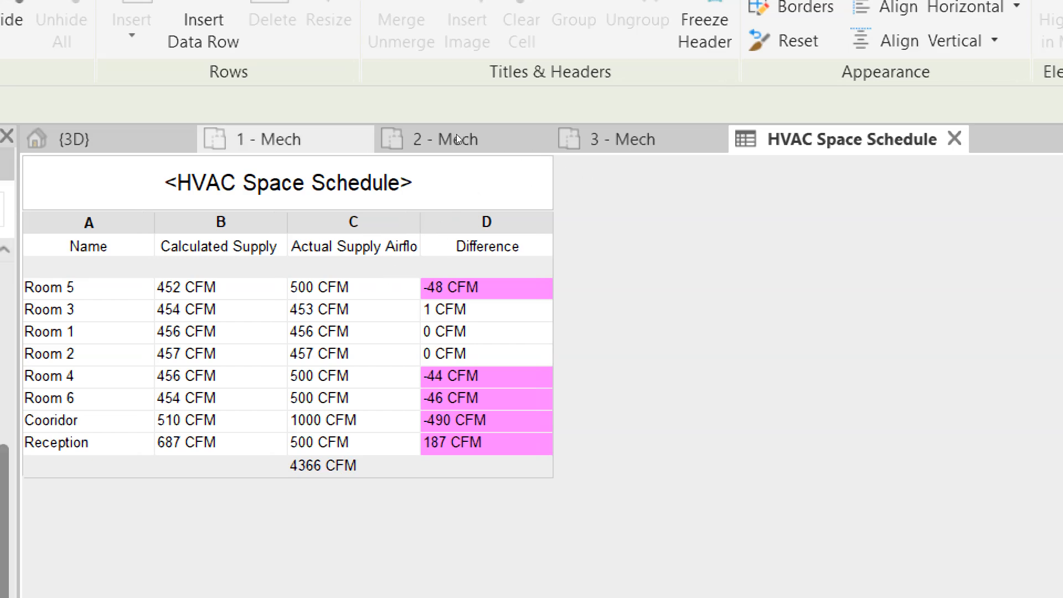
Set the flow of Room 3's supply diffuser in the 1 - Mech plan to 454 CFM and review the HVAC Space Schedule
click(310, 139)
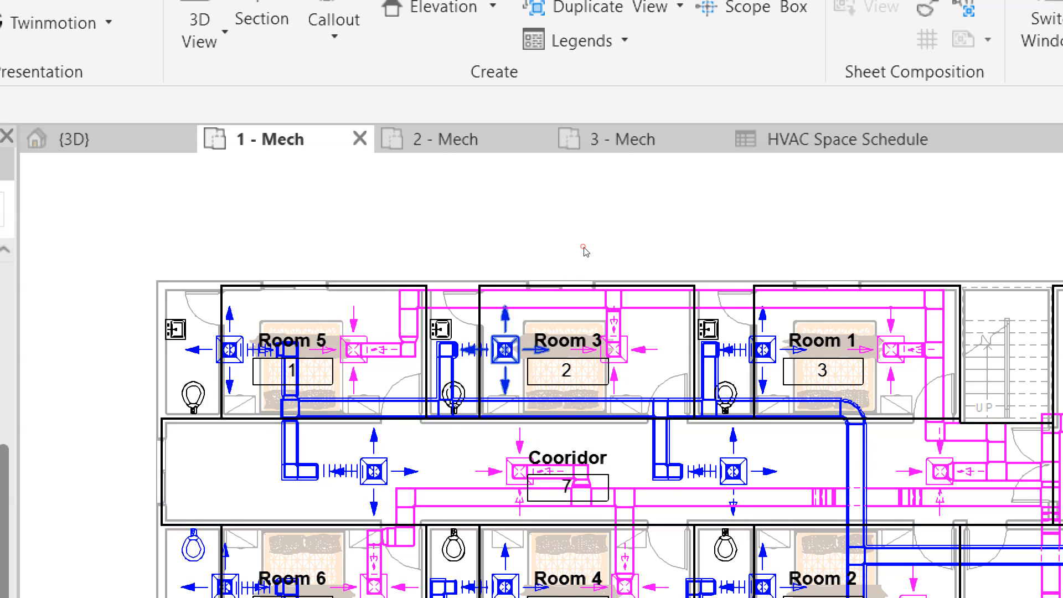
click(506, 349)
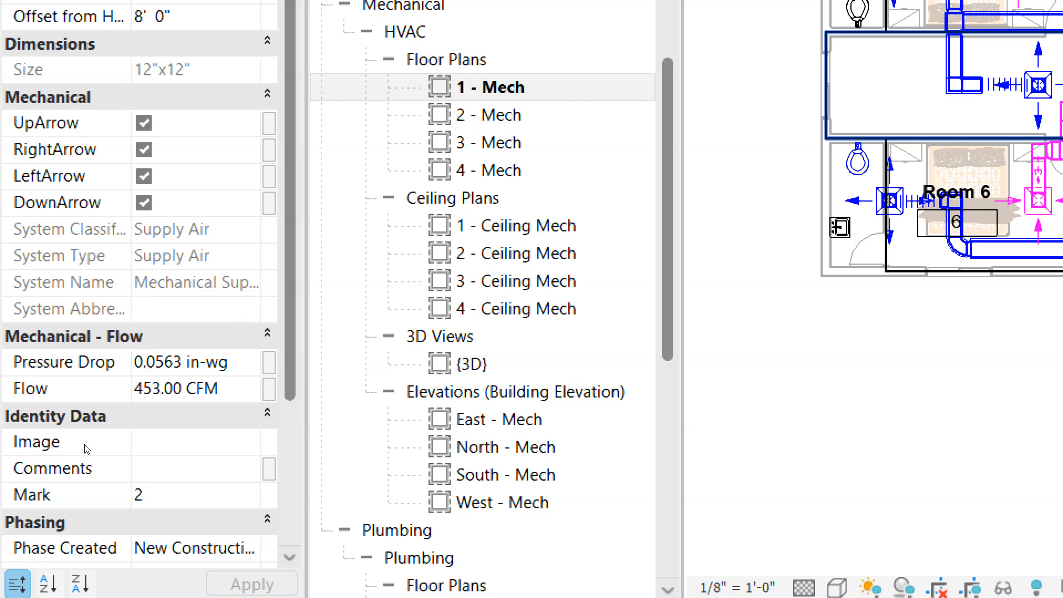
click(115, 447)
drag(115, 446, 22, 438)
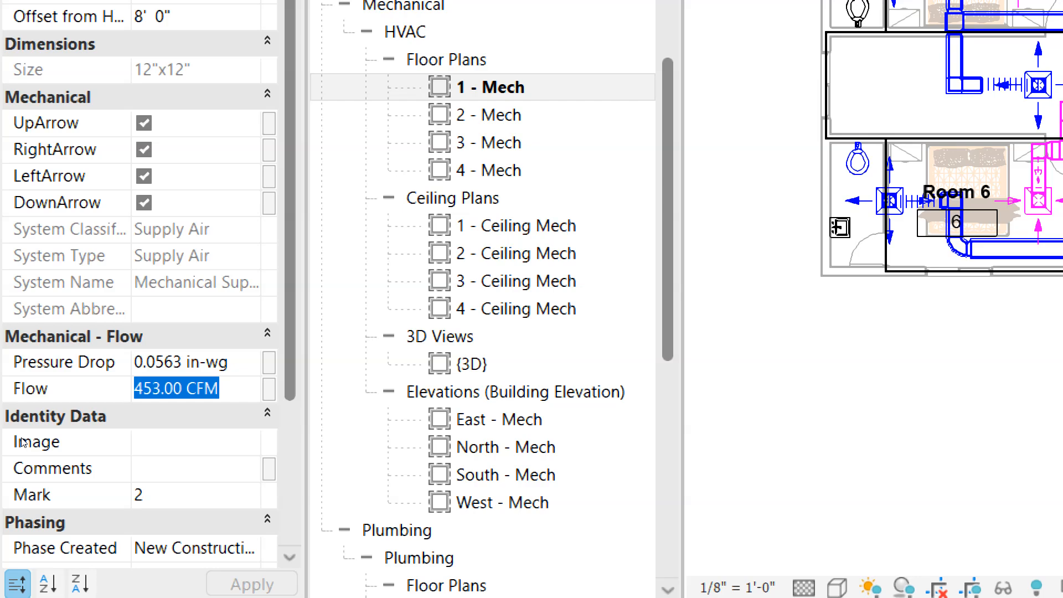
text(454)
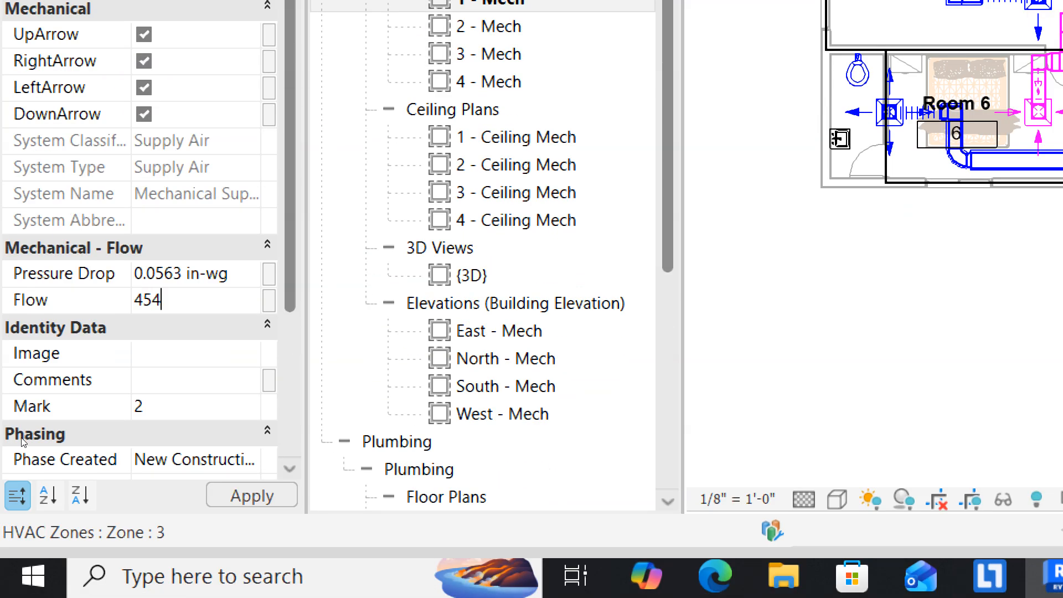
key(Return)
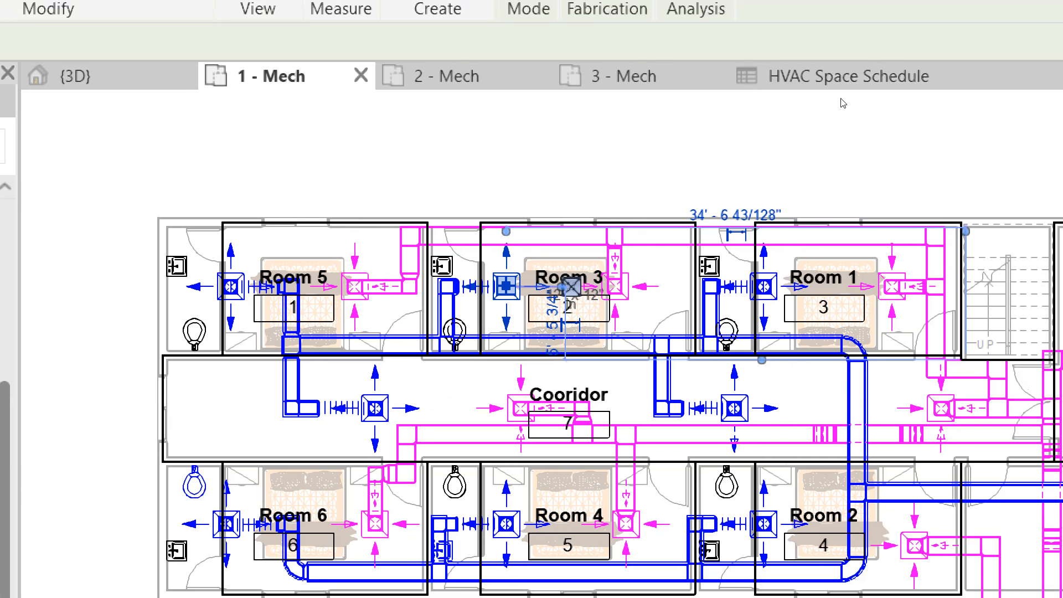
click(738, 127)
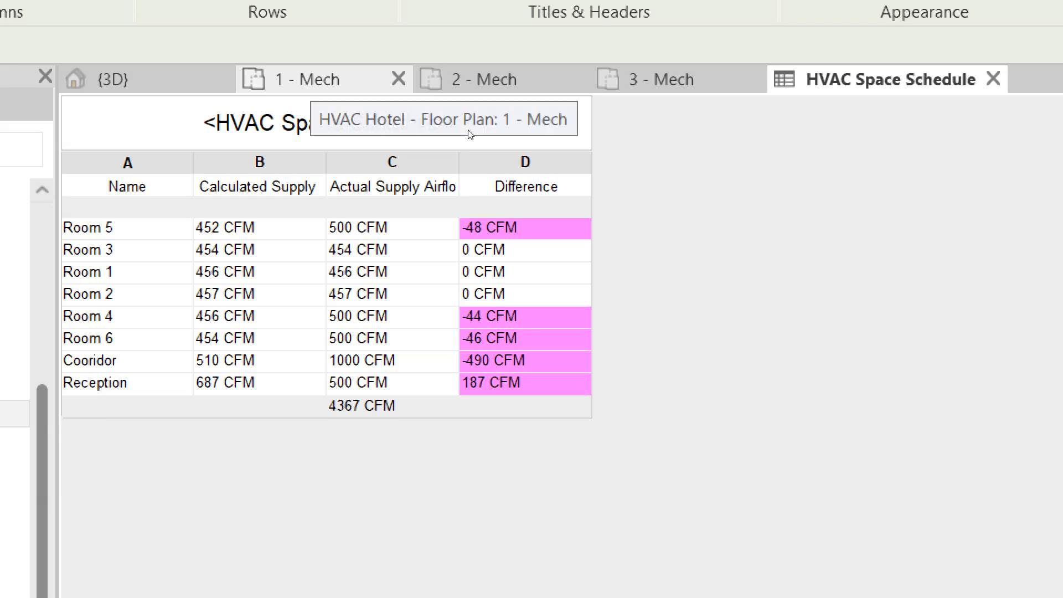
Set the flow of Room 4's supply diffuser in the 1 - Mech plan to 456 CFM and review the HVAC Space Schedule
click(470, 134)
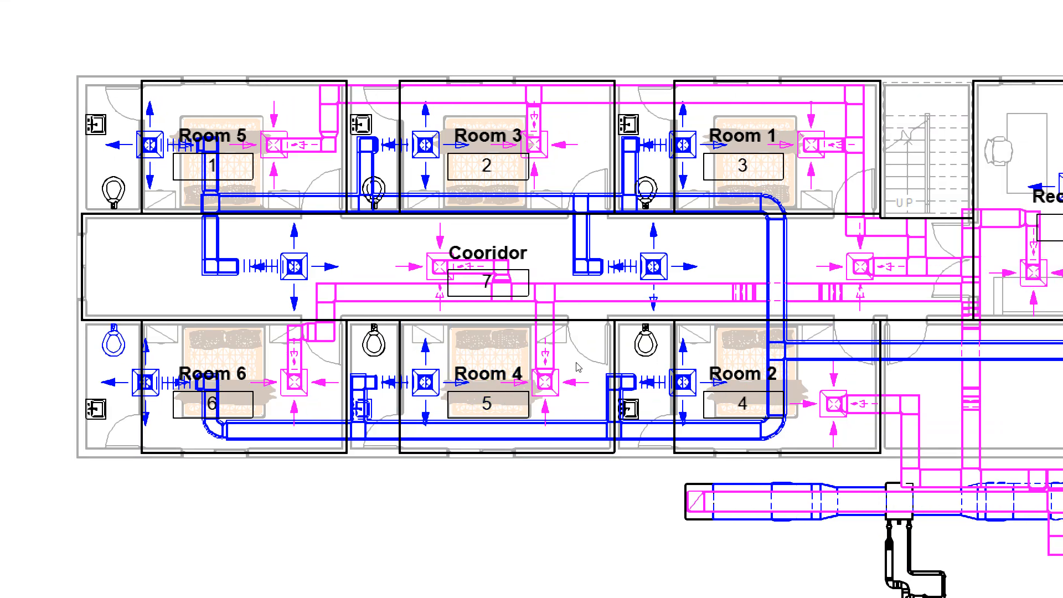
click(425, 384)
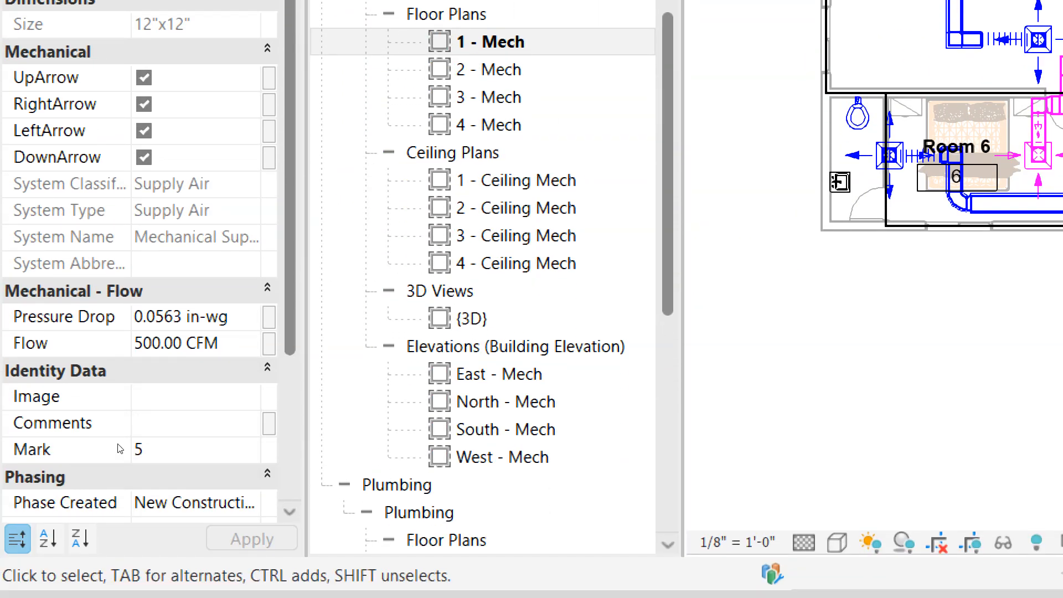
click(120, 445)
text(456)
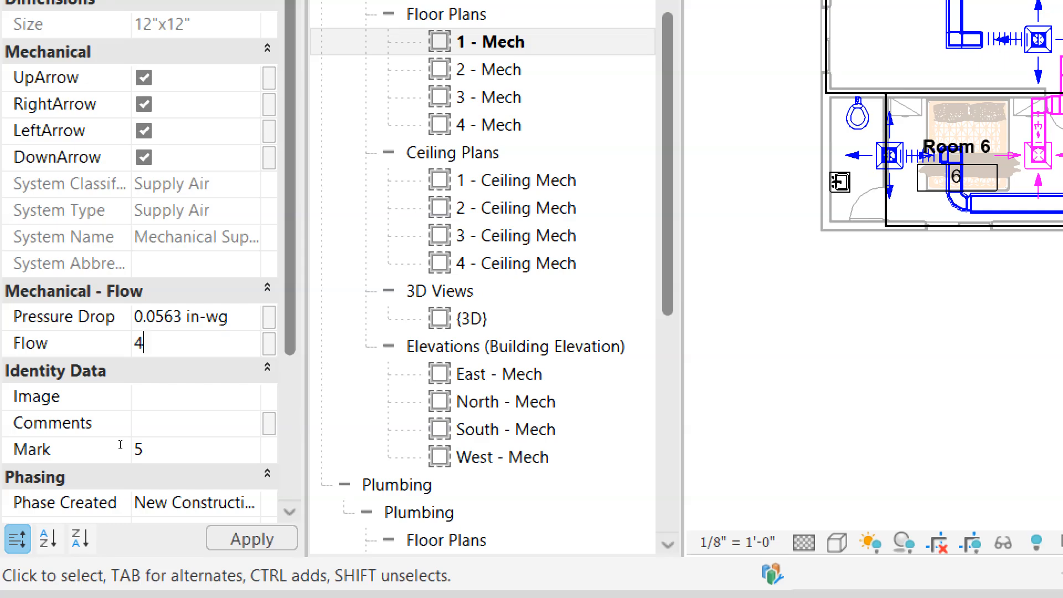
key(Return)
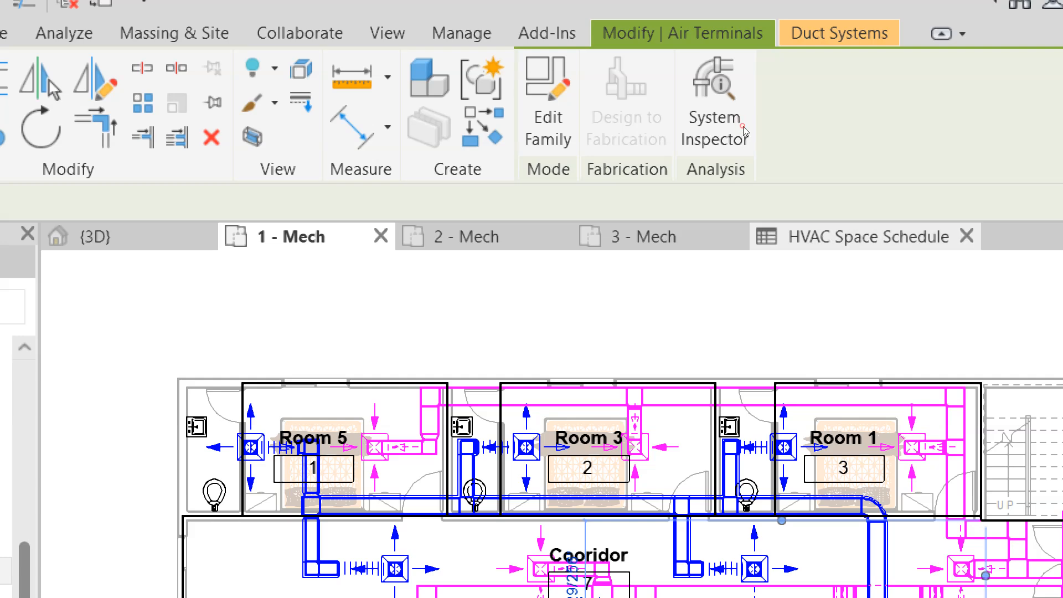
click(853, 237)
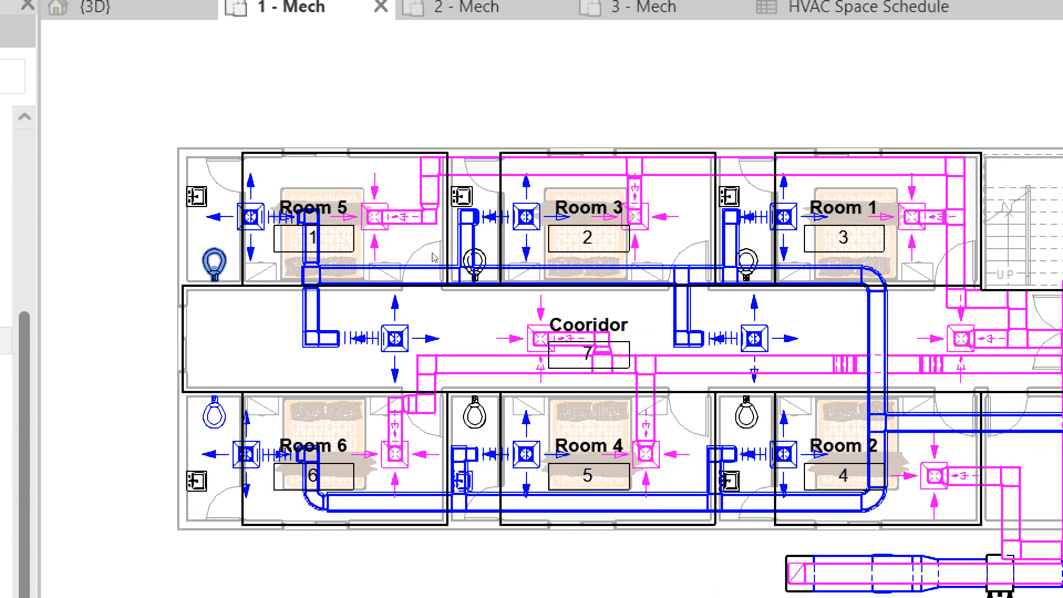
Set the flow of Room 5's supply diffuser in the 1 - Mech plan to 452 CFM and review the HVAC Space Schedule
click(251, 217)
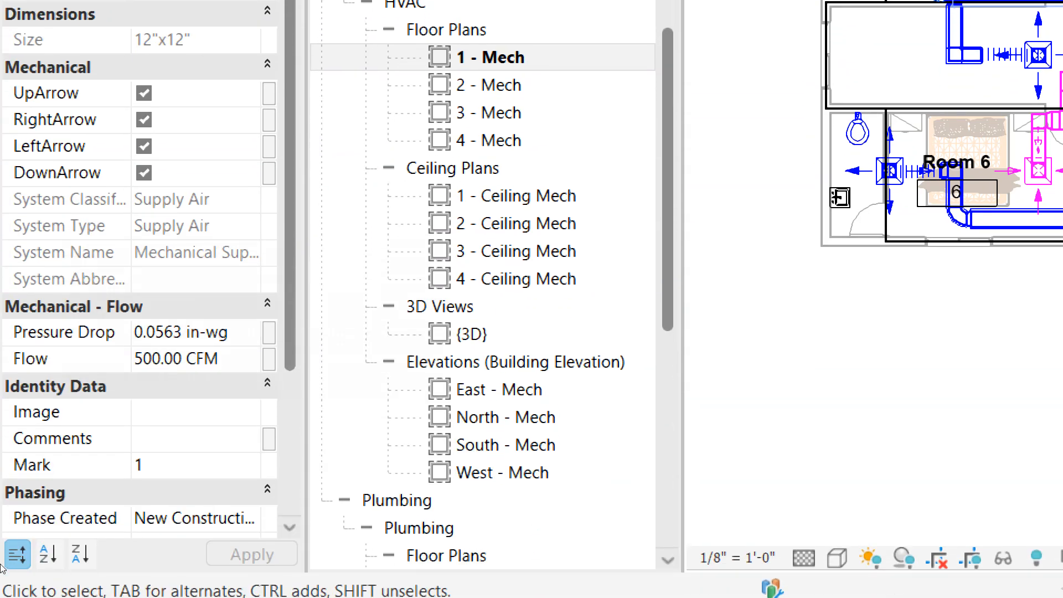
click(213, 358)
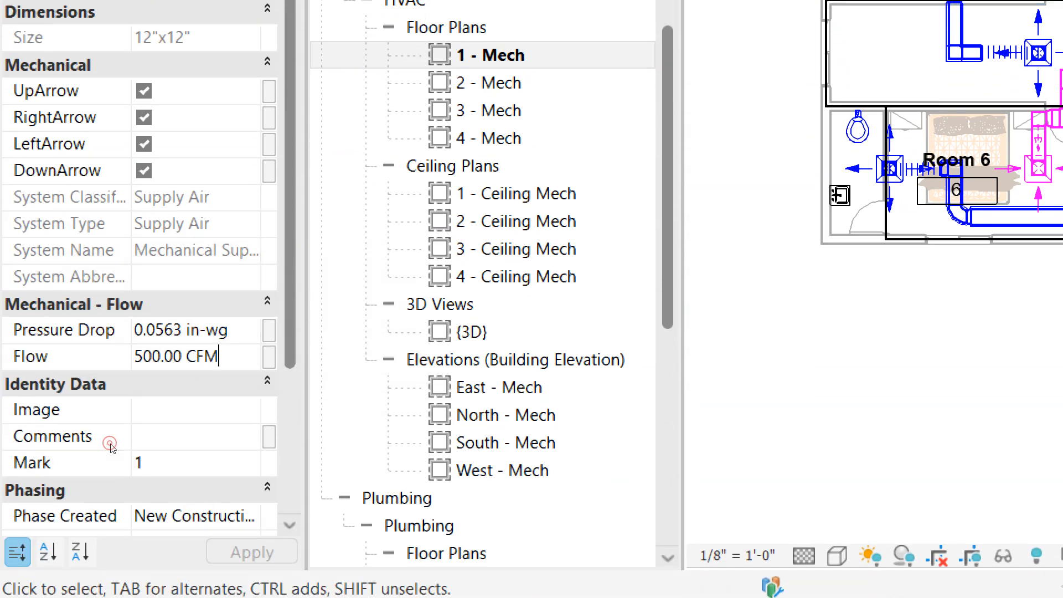
drag(216, 358, 137, 357)
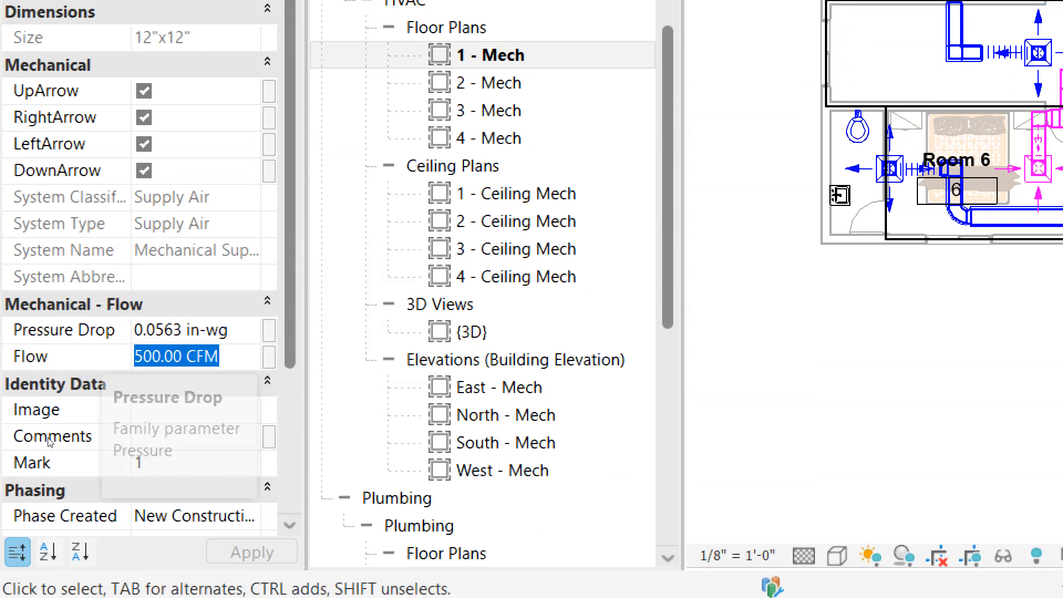
text(452)
key(Return)
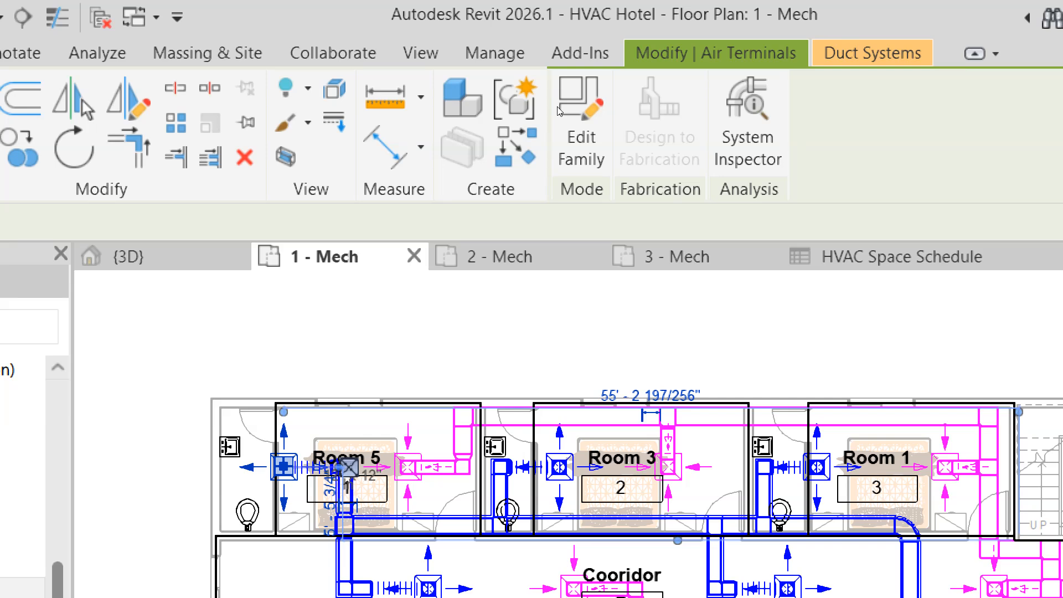
click(836, 257)
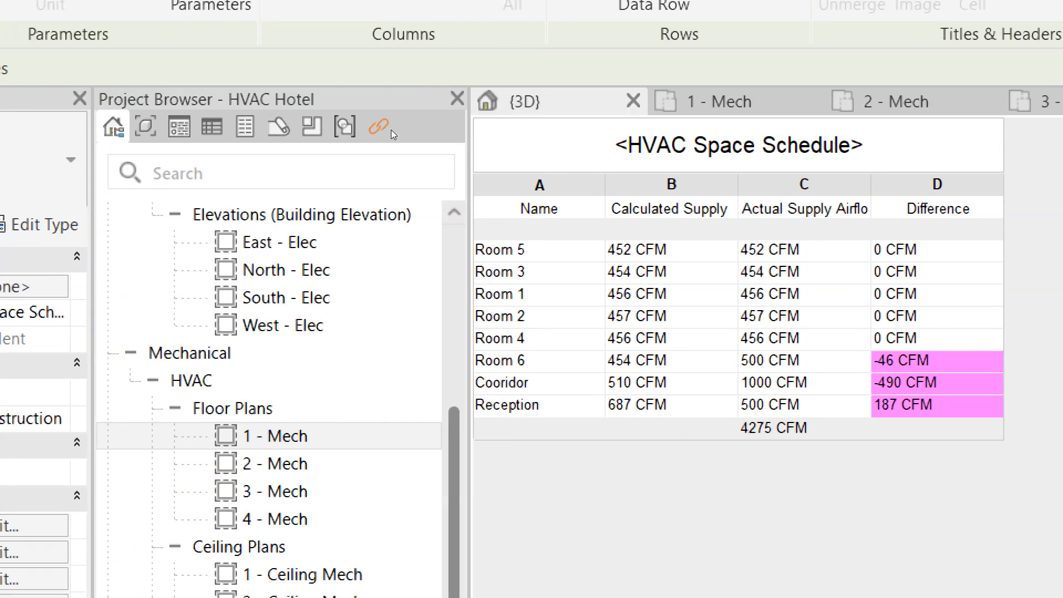
Set the flow of Room 6's supply diffuser in the 1 - Mech plan to 456 CFM and review the HVAC Space Schedule
click(461, 127)
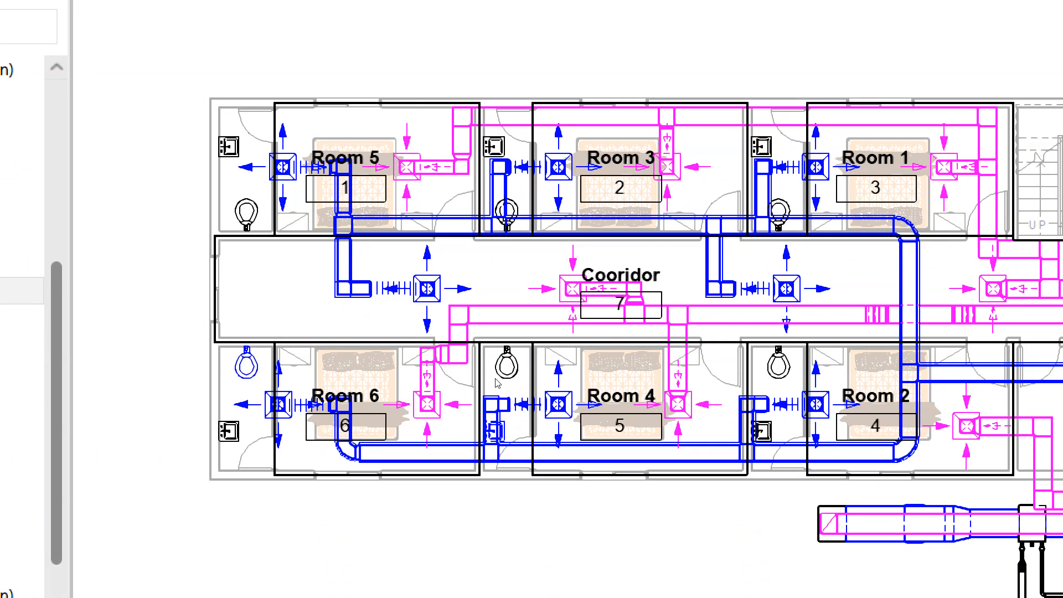
click(451, 359)
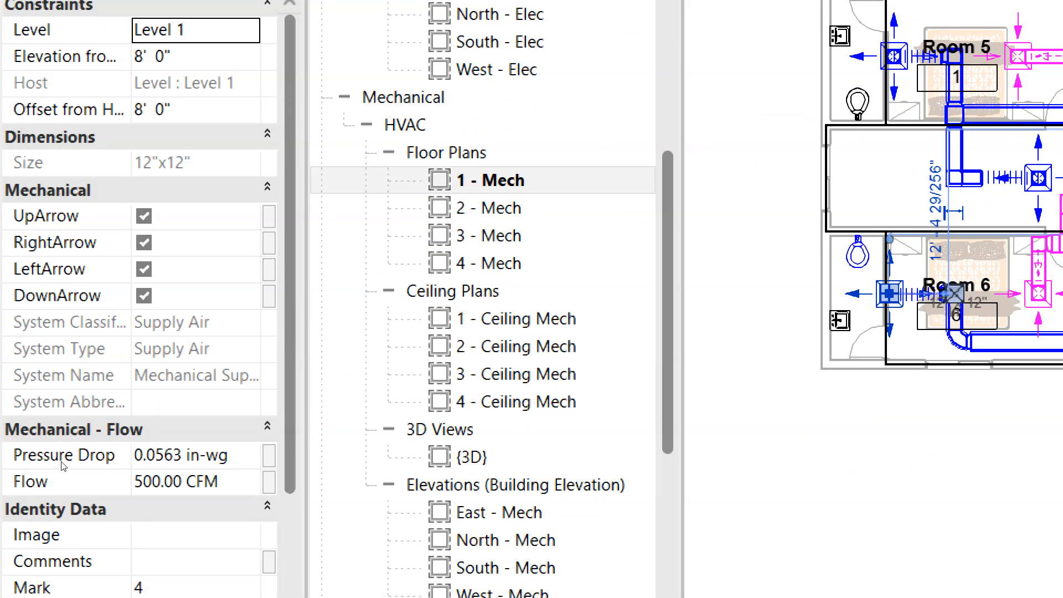
click(139, 477)
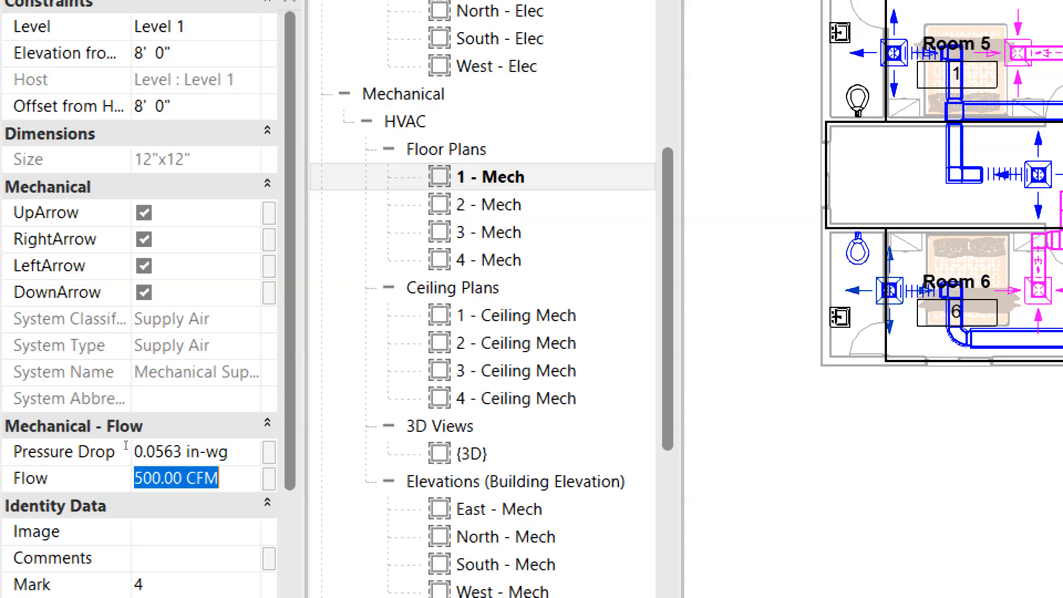
text(456)
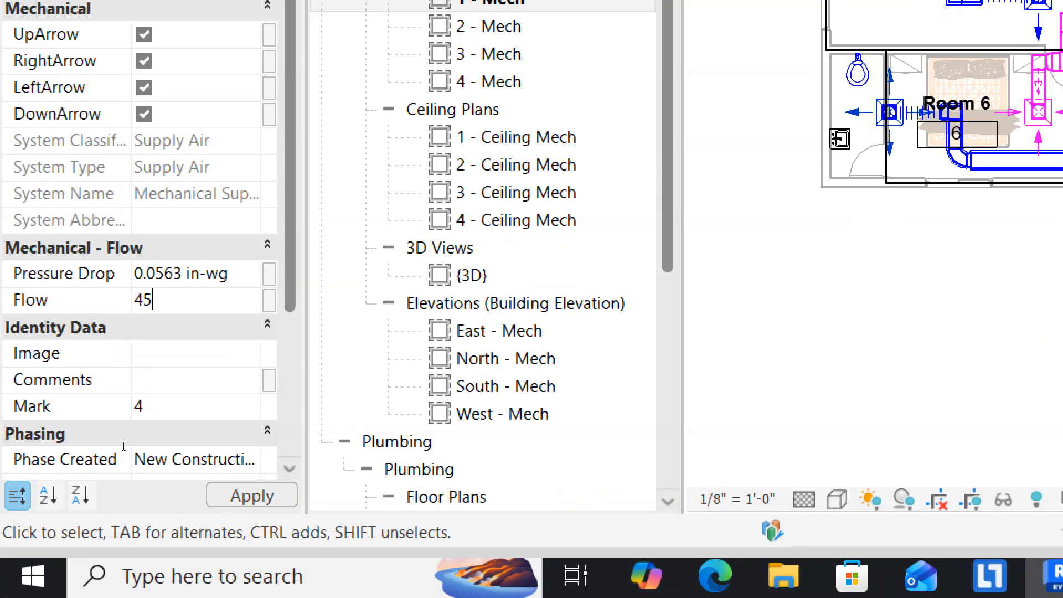
key(Return)
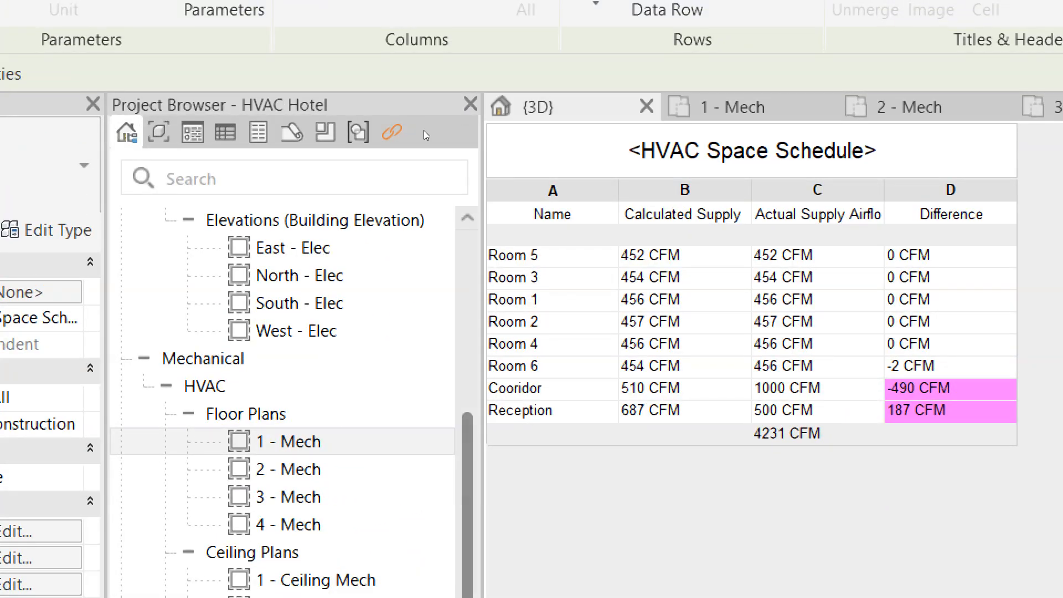
Set the flow of Room 6's supply diffuser in the 1 - Mech plan to 454 CFM
click(734, 107)
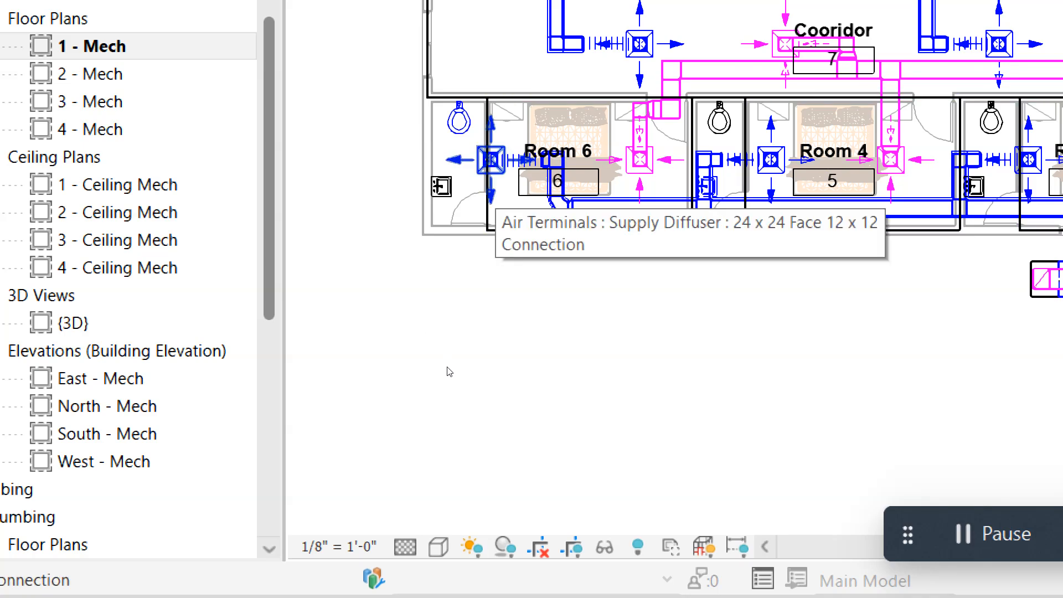
click(491, 162)
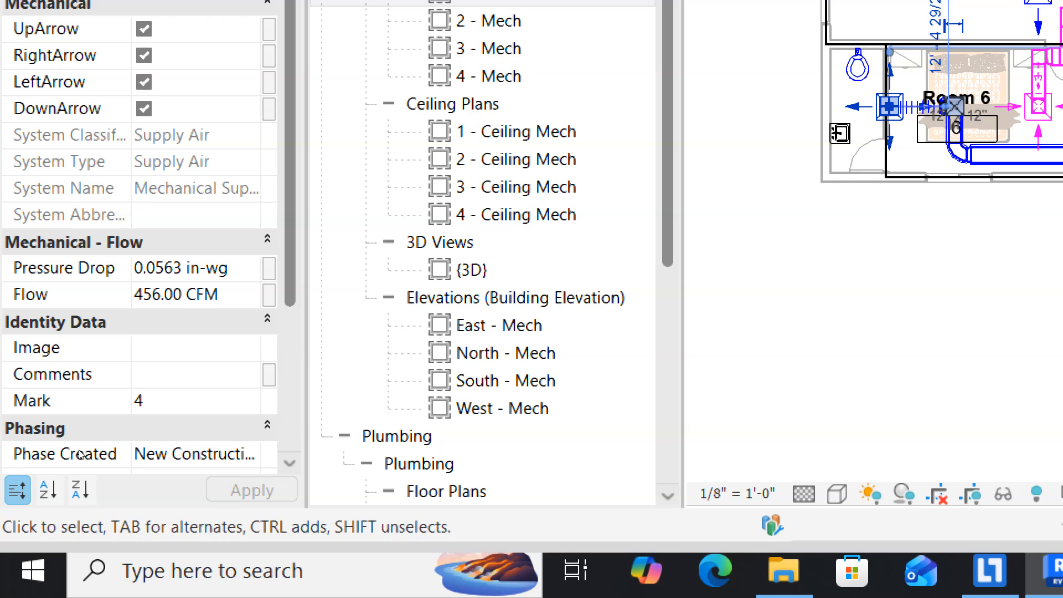
click(162, 294)
click(164, 295)
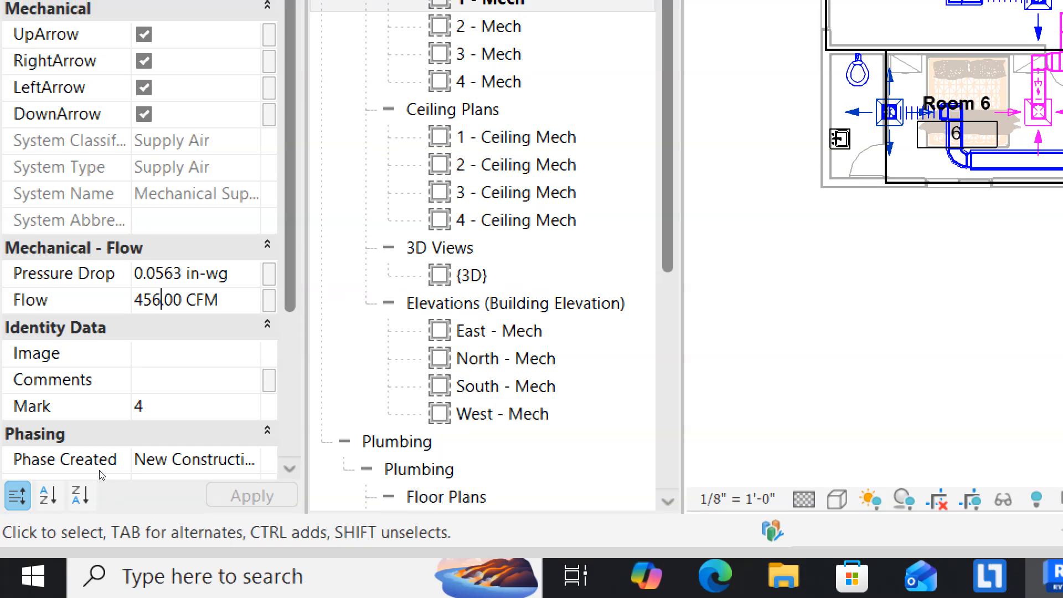
key(BackSpace)
text(4)
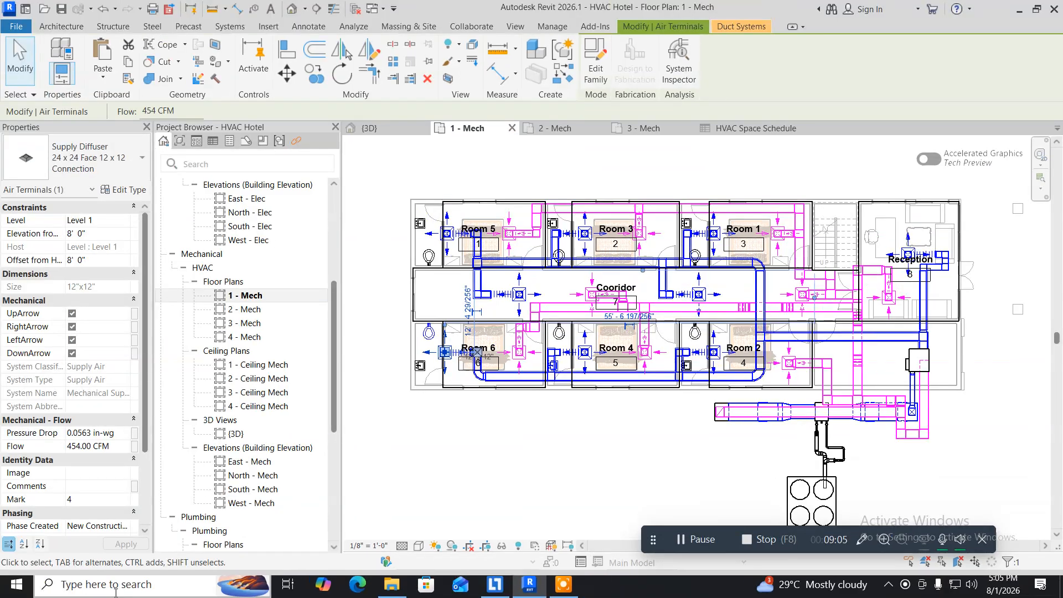
Switch to the Windows Calculator, divide the corridor's calculated airflow of 510 CFM by 2, and close the calculator
click(60, 584)
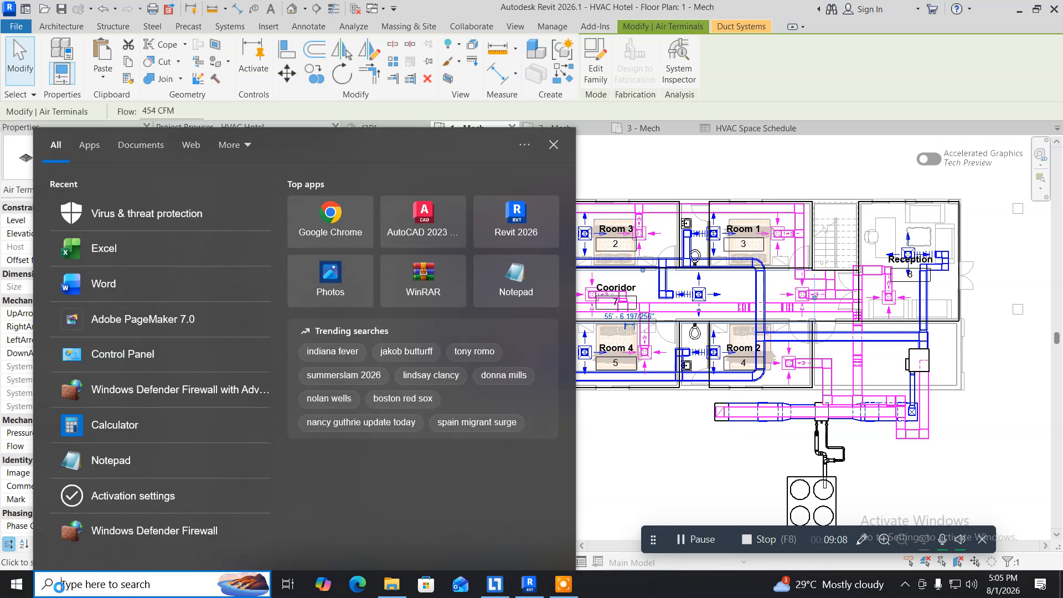
click(90, 432)
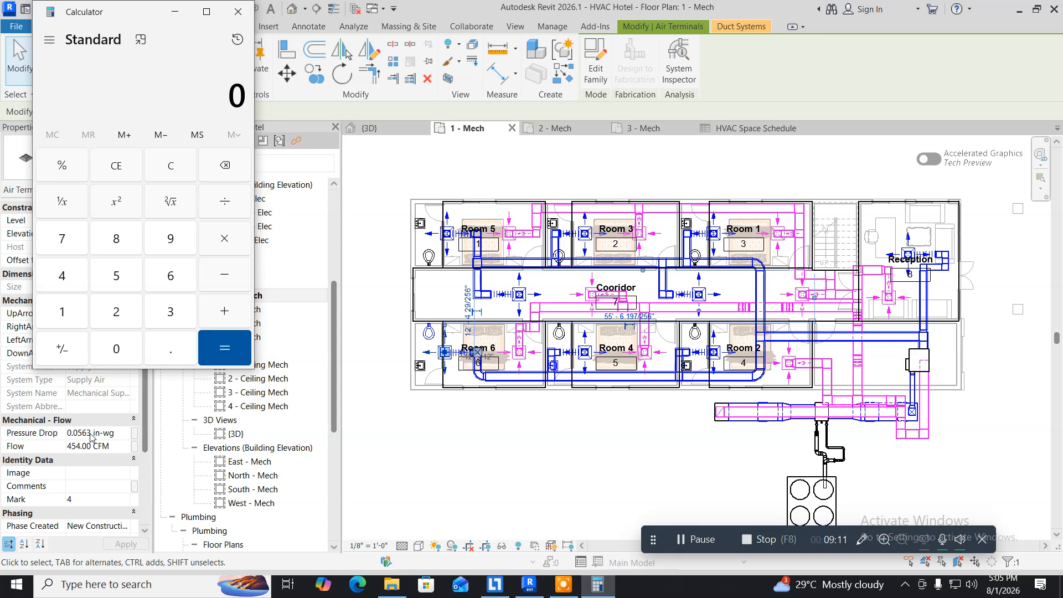
text(510 ÷ 2)
key(Return)
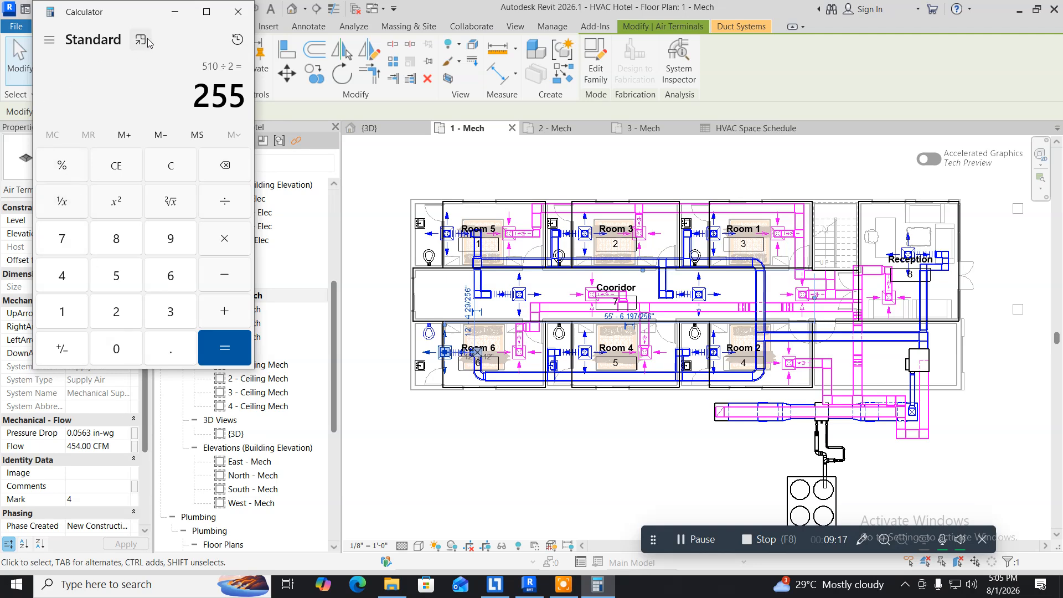
click(251, 12)
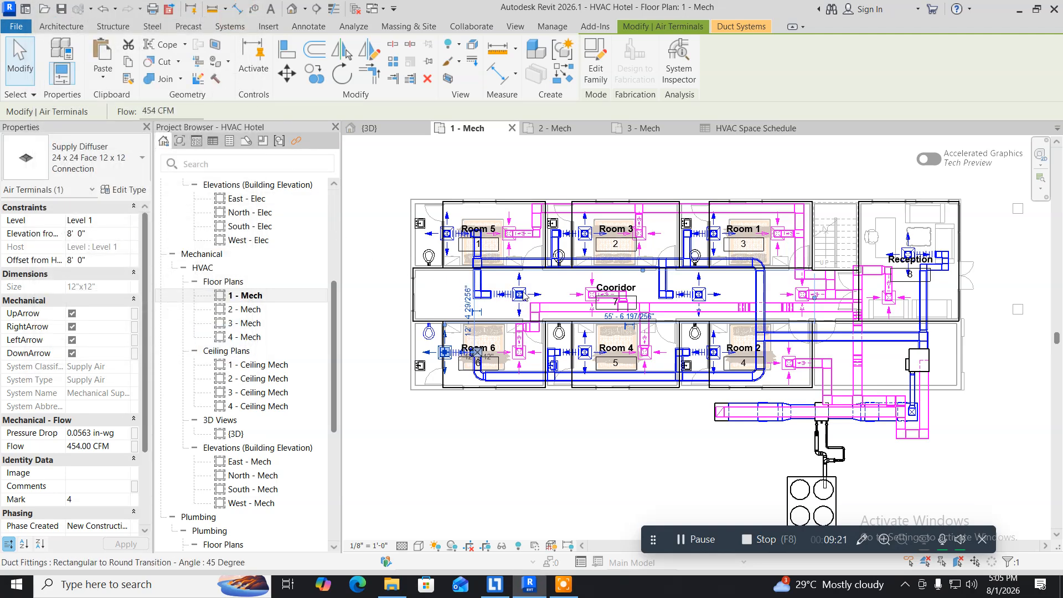
Set the flow of the corridor's supply diffuser between Rooms 5 and 6 to 255 CFM
click(540, 297)
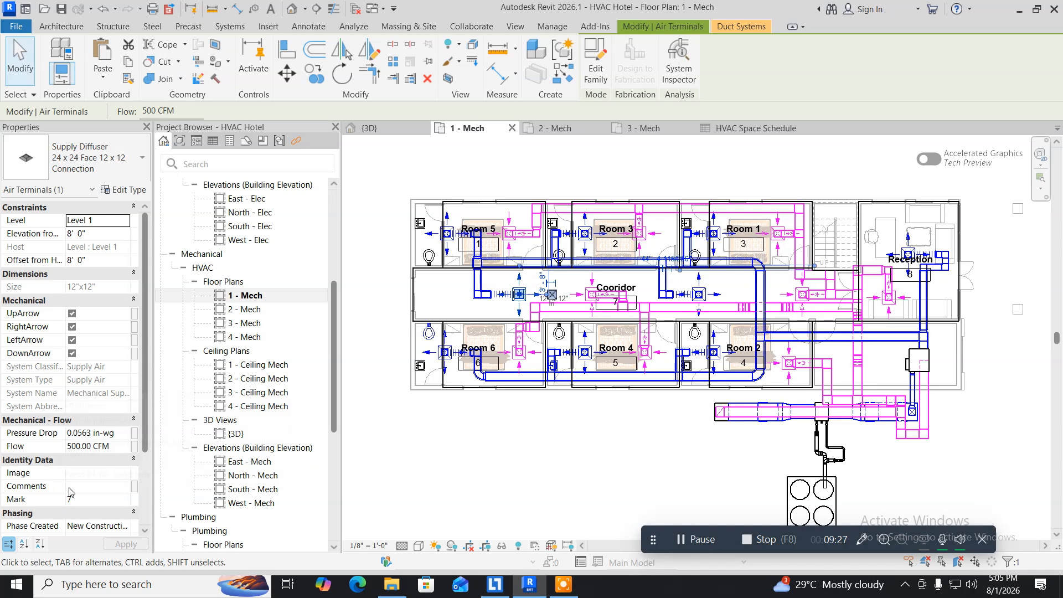
click(114, 446)
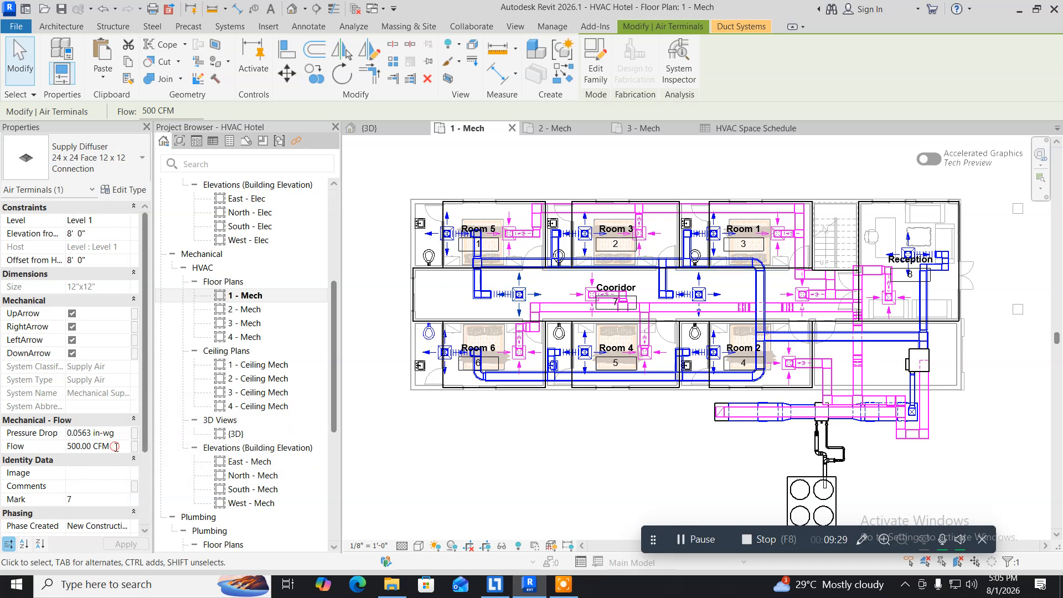
double_click(114, 447)
text(2)
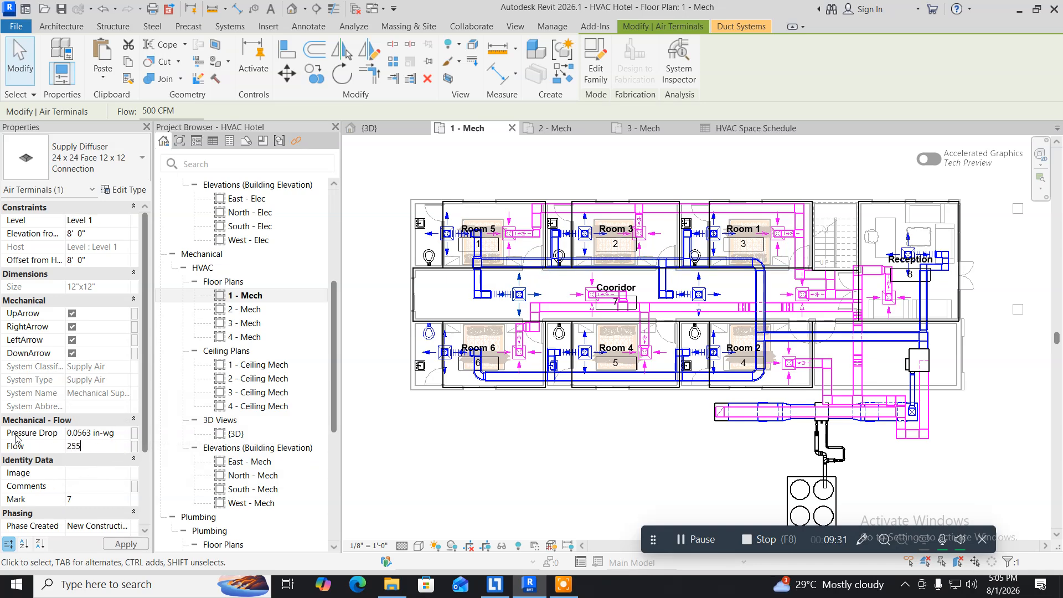
text(55)
key(Return)
Set the flow of the corridor's second supply diffuser, near Rooms 1 and 2, to 255 CFM and review the HVAC Space Schedule
click(711, 298)
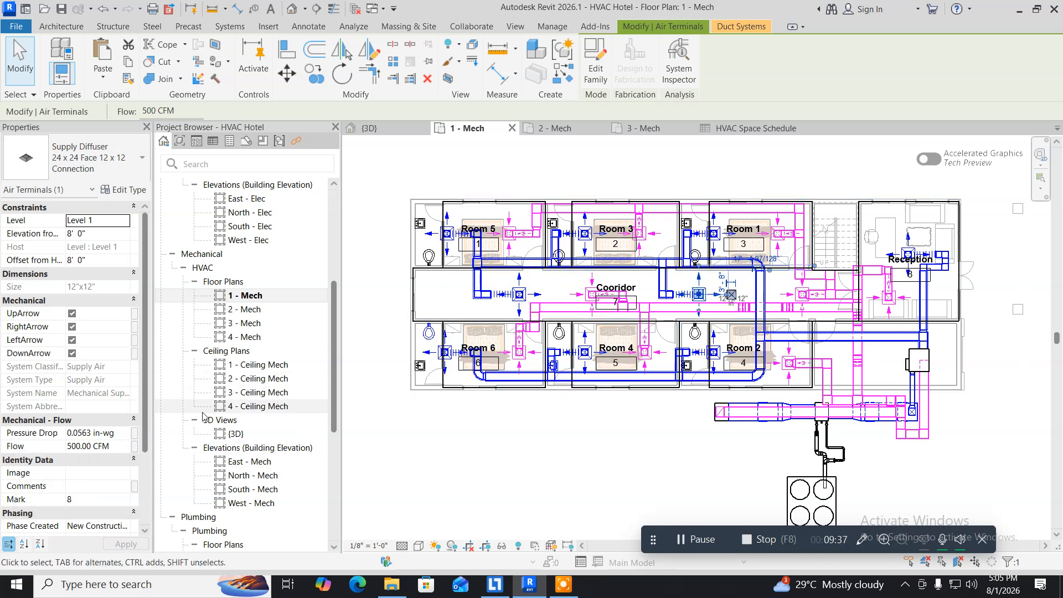
click(117, 447)
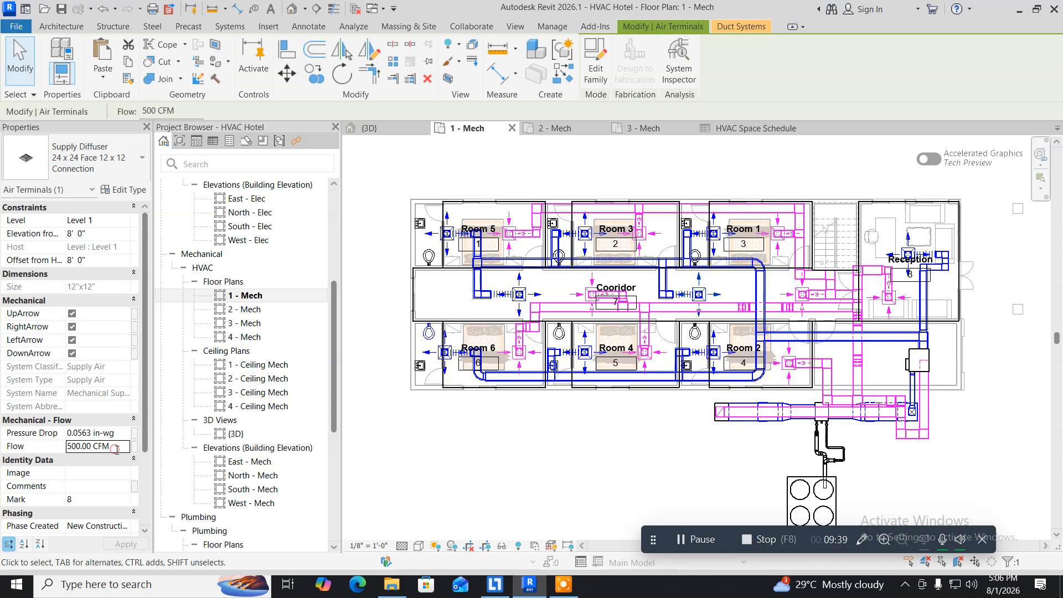
drag(115, 447, 33, 447)
text(2)
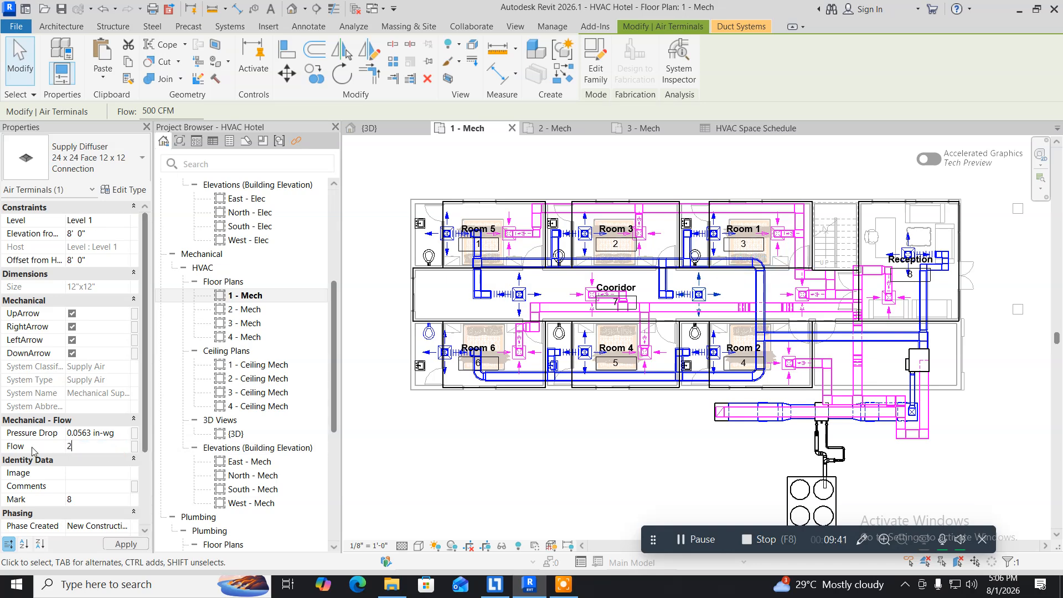
text(55)
key(Return)
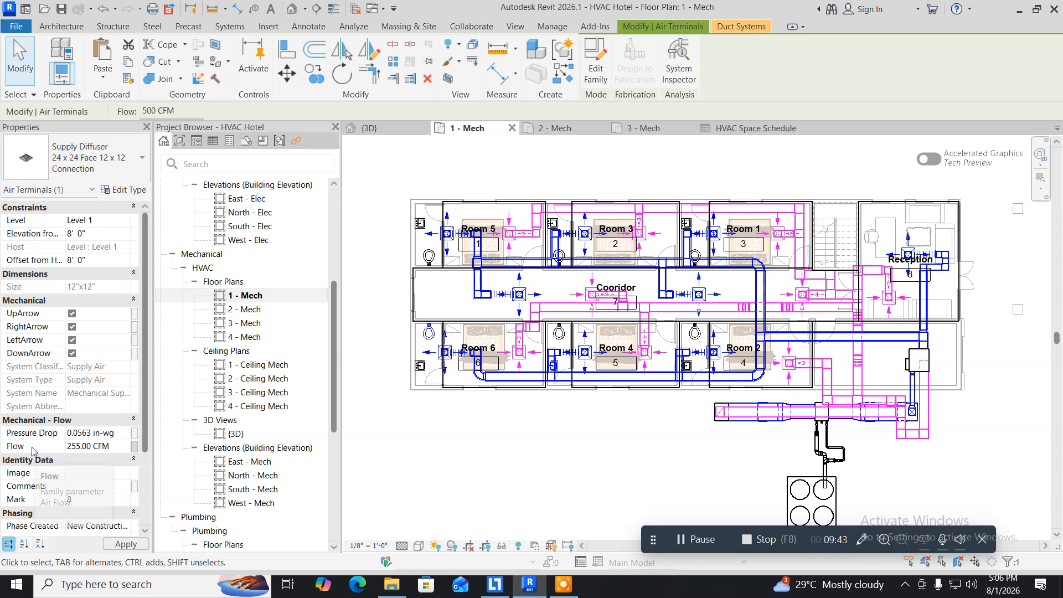
click(738, 128)
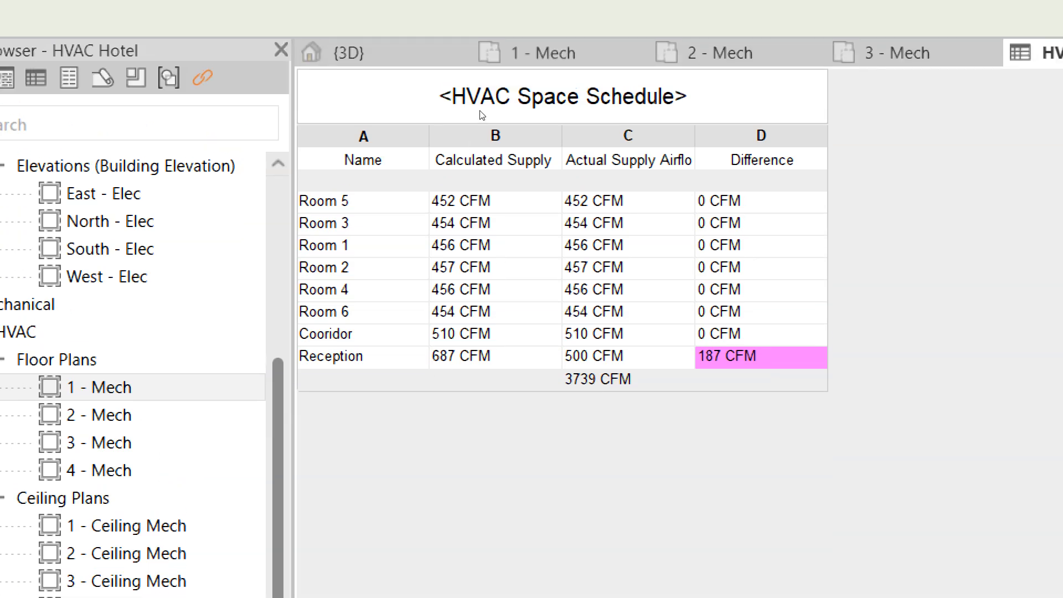
Set the flow of Reception's supply diffuser in the 1 - Mech plan to 687 CFM and review the HVAC Space Schedule
click(560, 57)
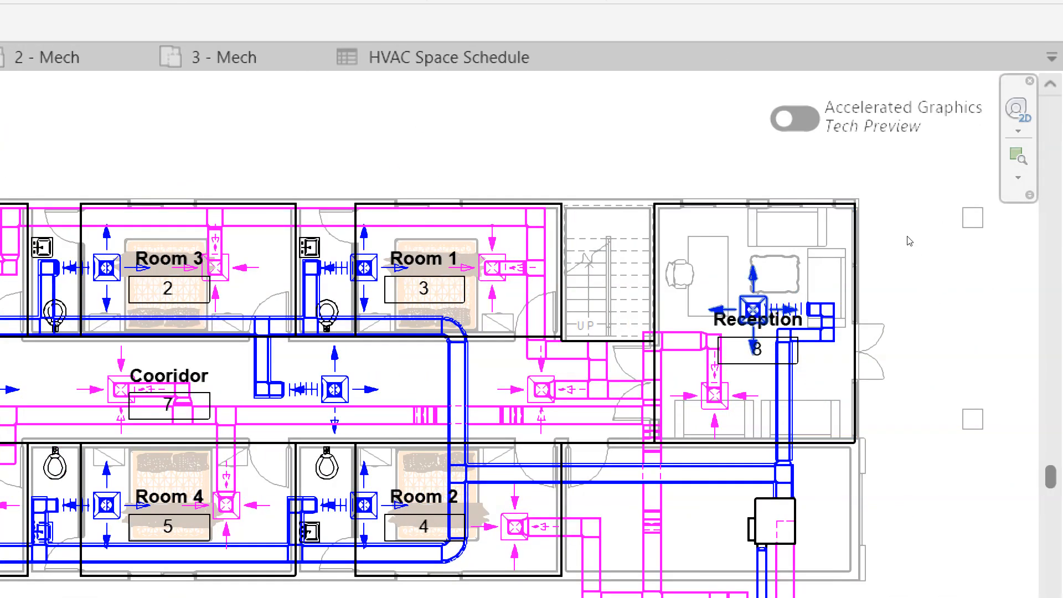
click(753, 308)
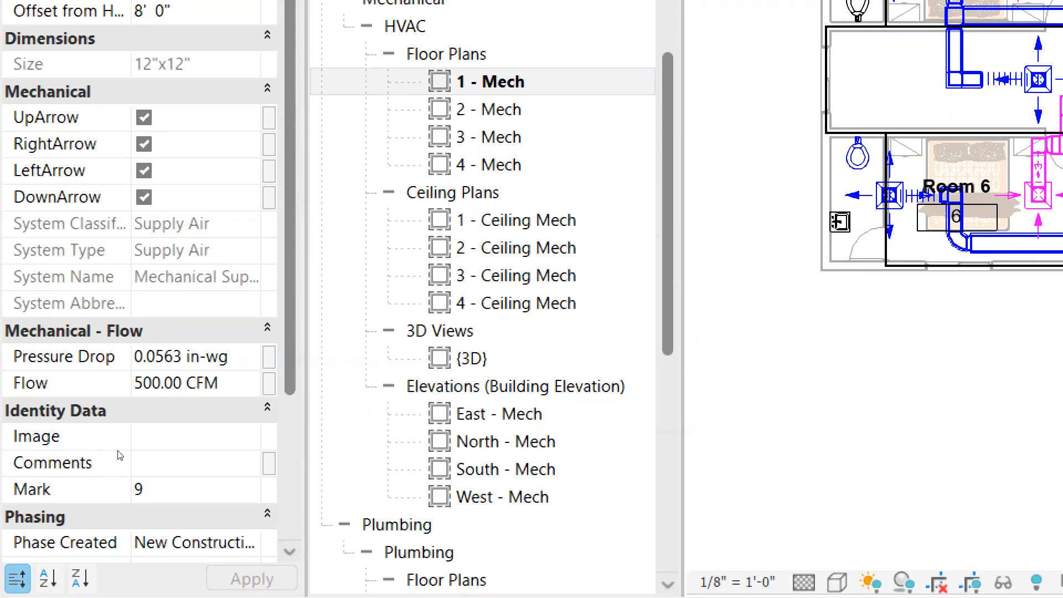
click(176, 383)
text(687)
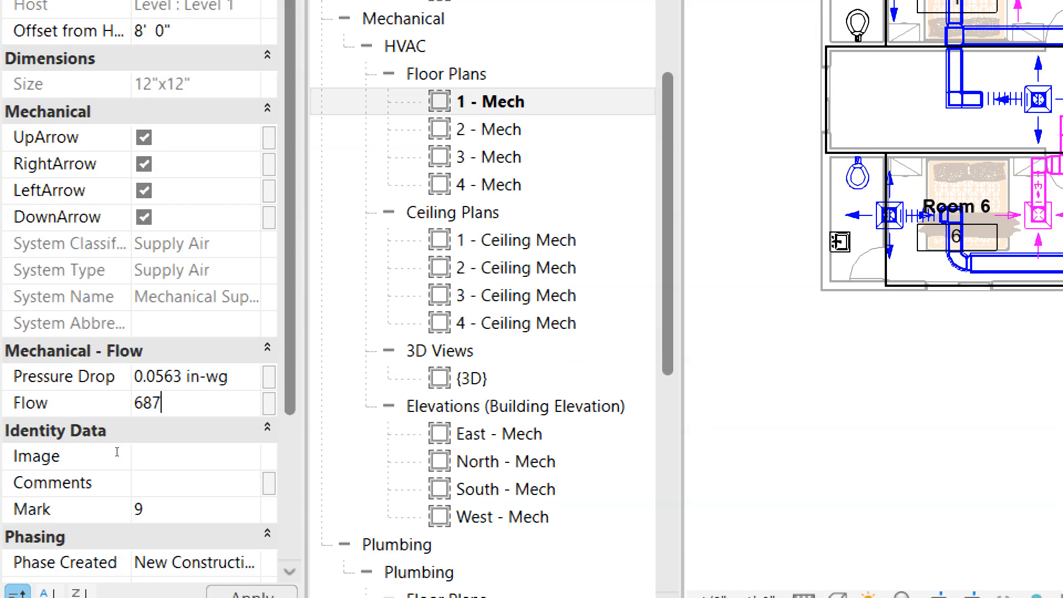
key(Return)
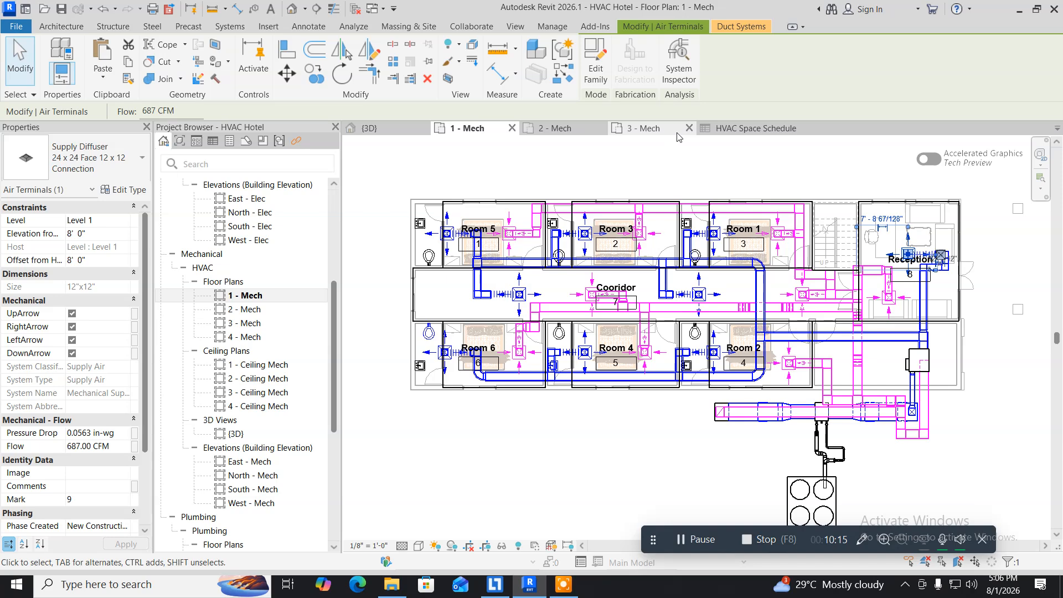
click(718, 133)
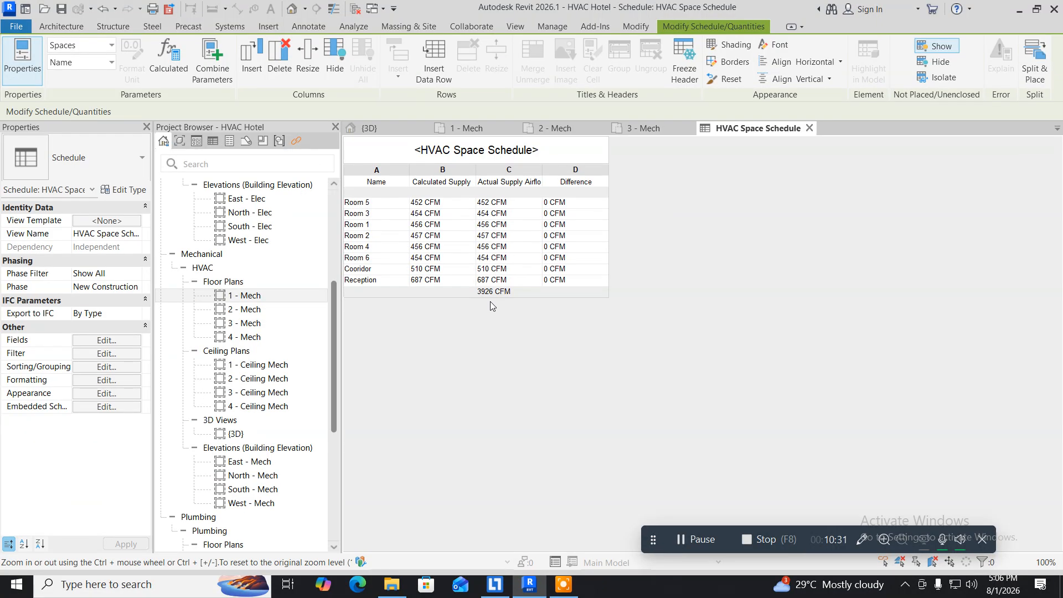
Select the VAV unit south of Reception in the 1 - Mech plan and check its supply airflow
click(468, 128)
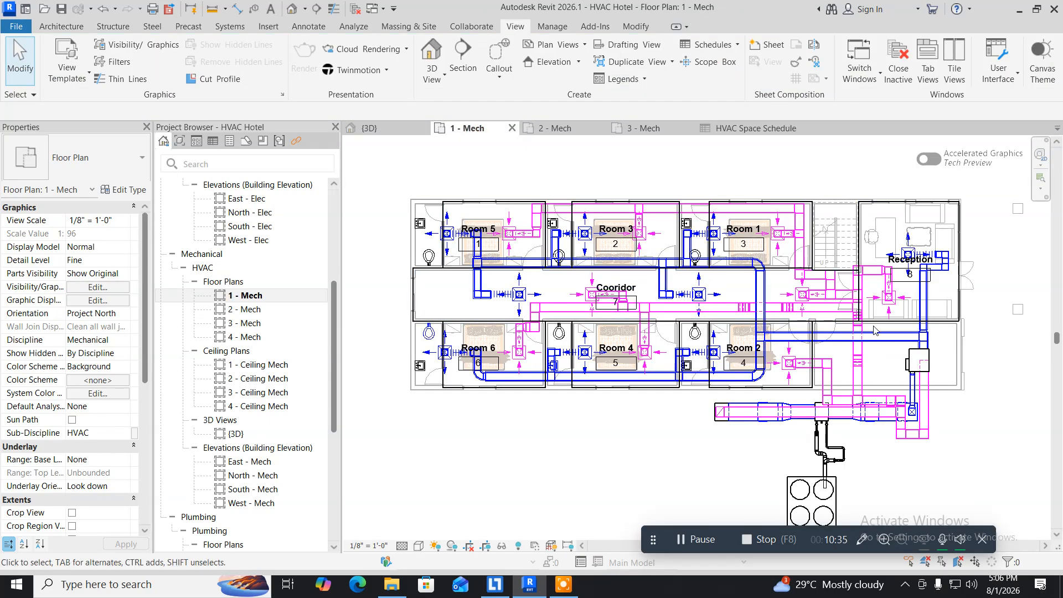
click(918, 360)
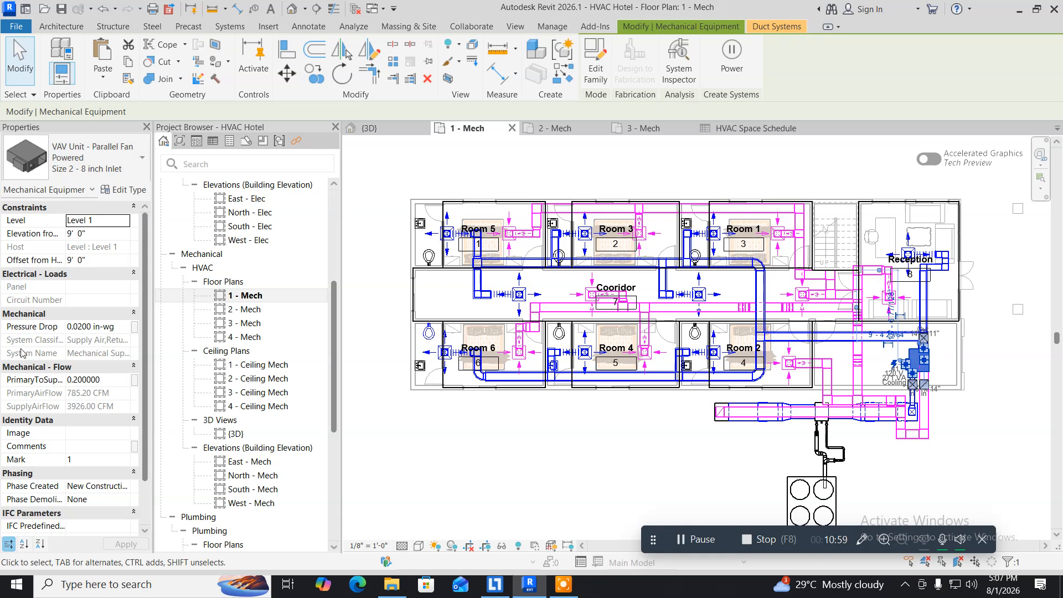
Open Loads Report (1) and examine the building summary and the first zone's calculated results, component loads and spaces
scroll(201, 462, down, 6)
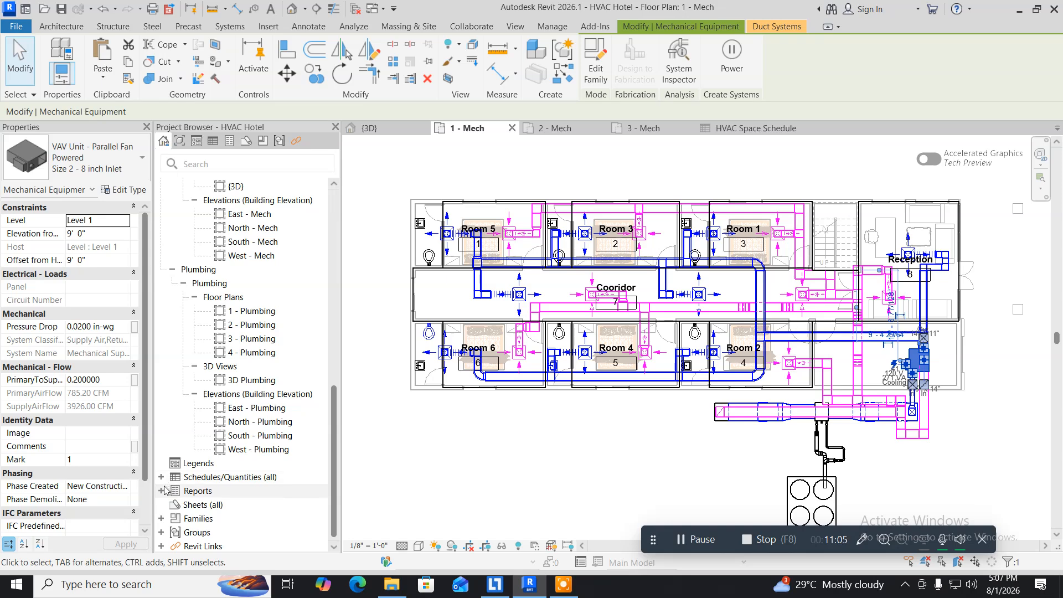
click(163, 494)
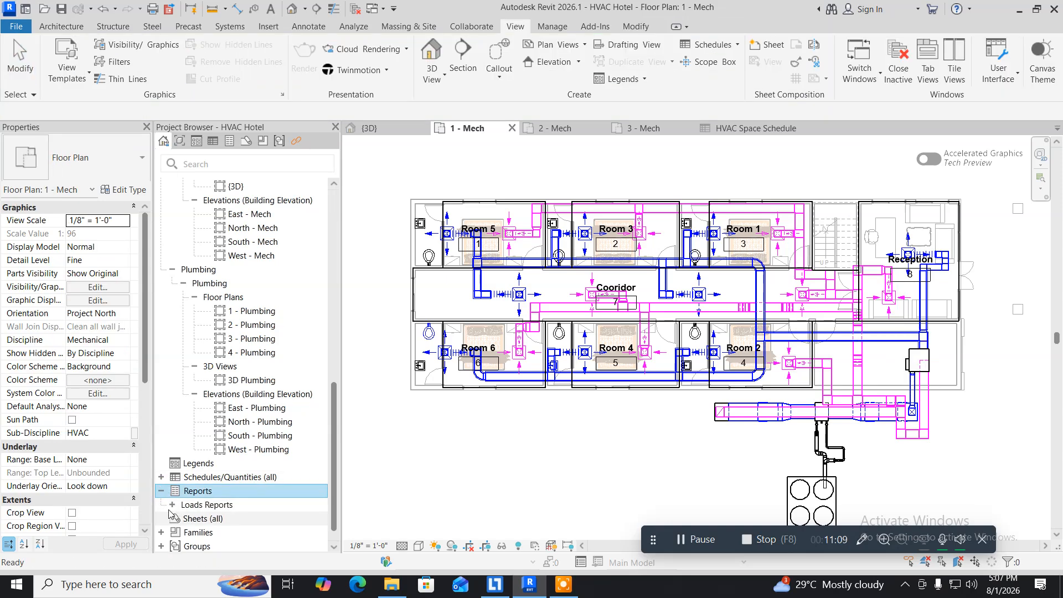
click(172, 507)
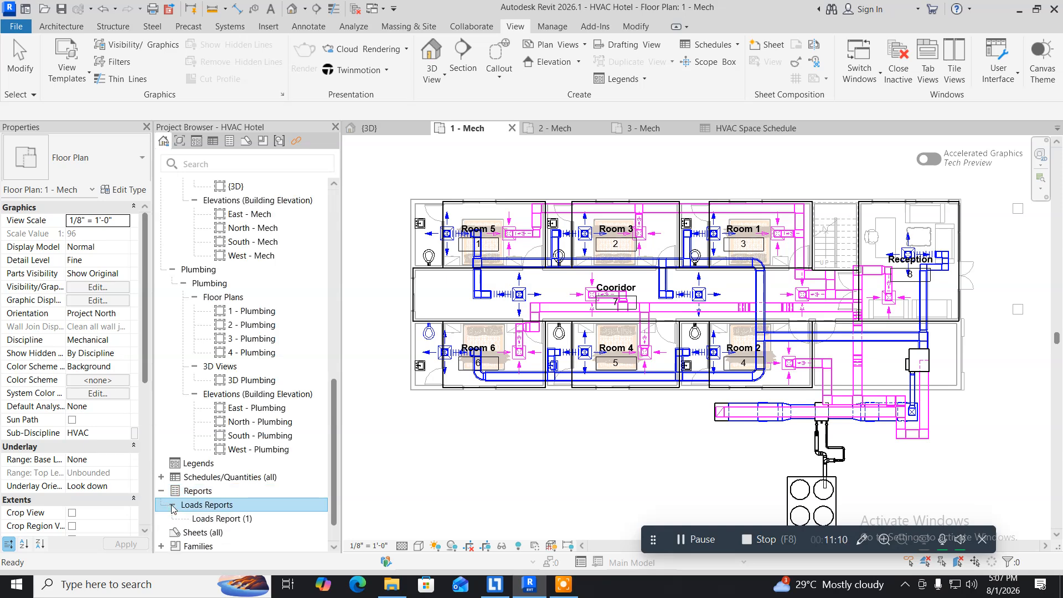
double_click(214, 519)
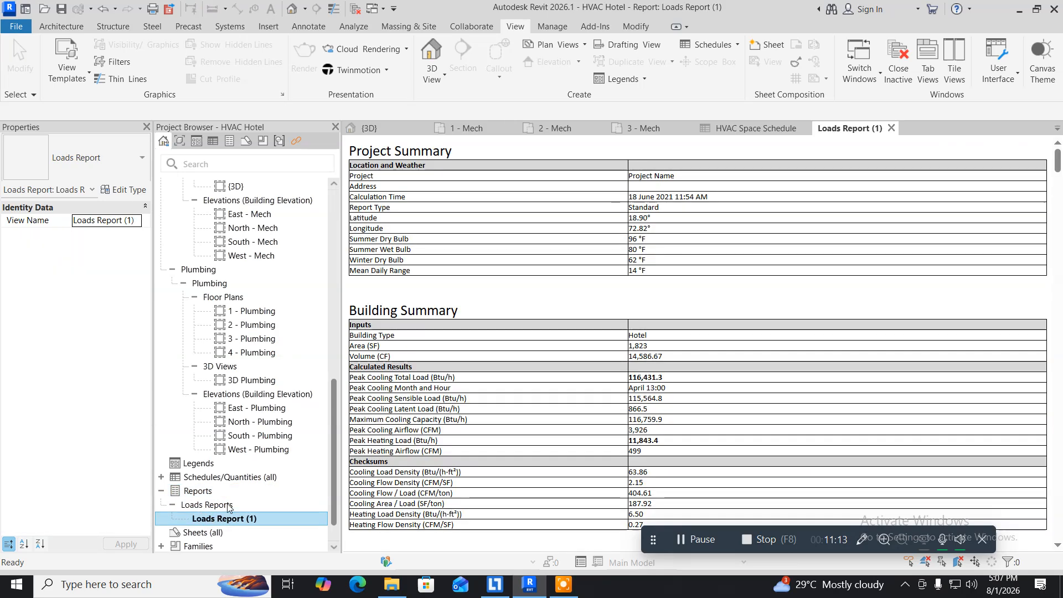
scroll(568, 396, down, 10)
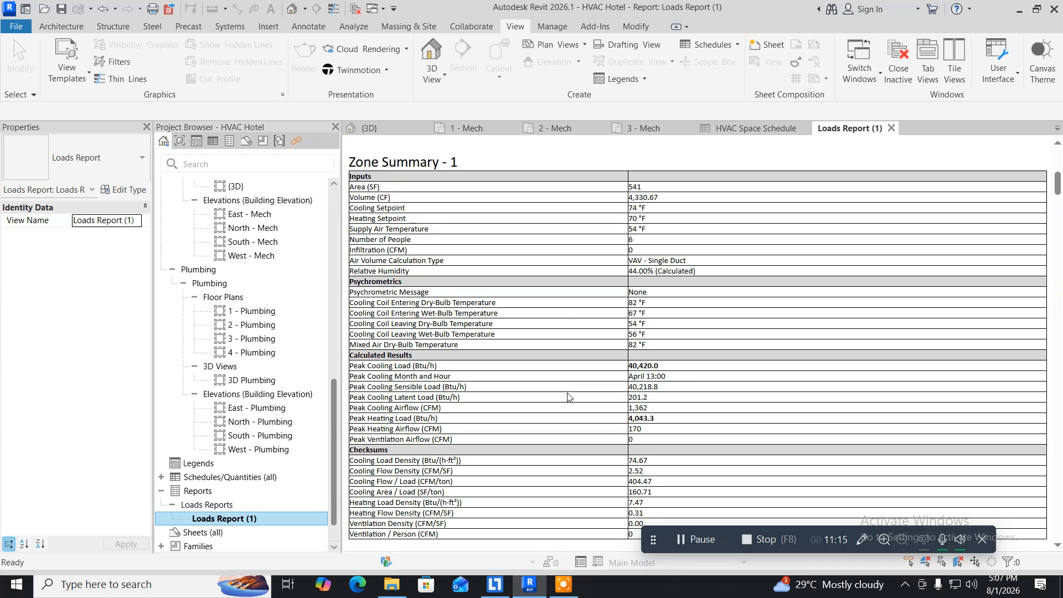
scroll(568, 397, down, 10)
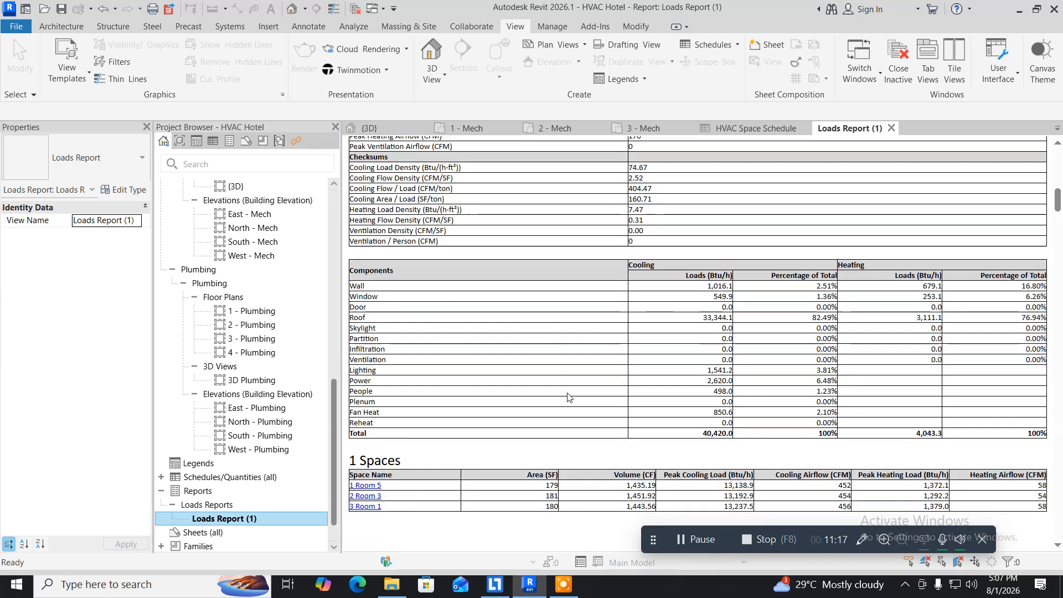
scroll(568, 397, down, 4)
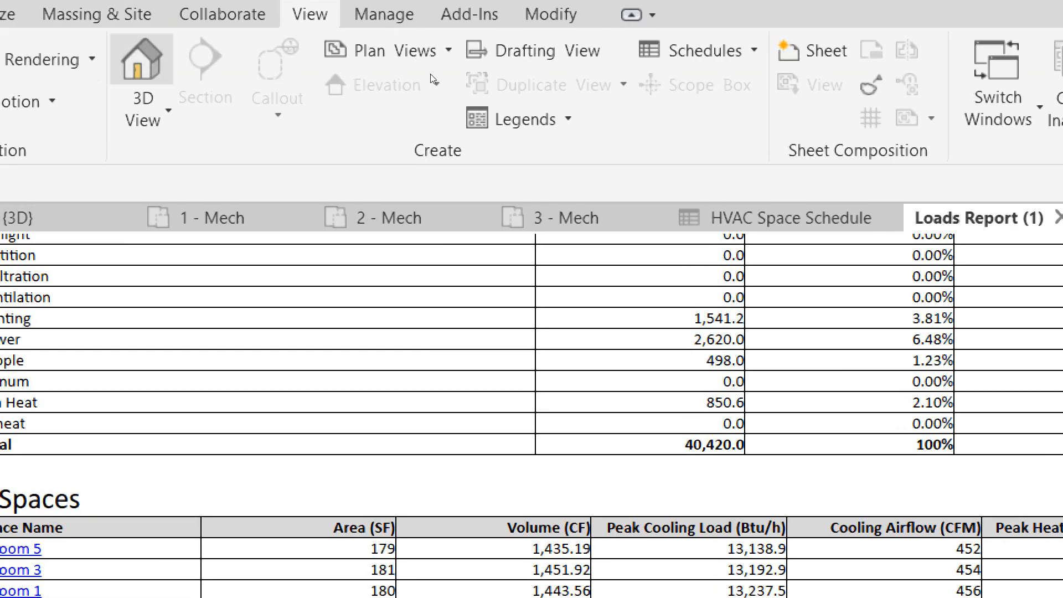
scroll(622, 250, down, 10)
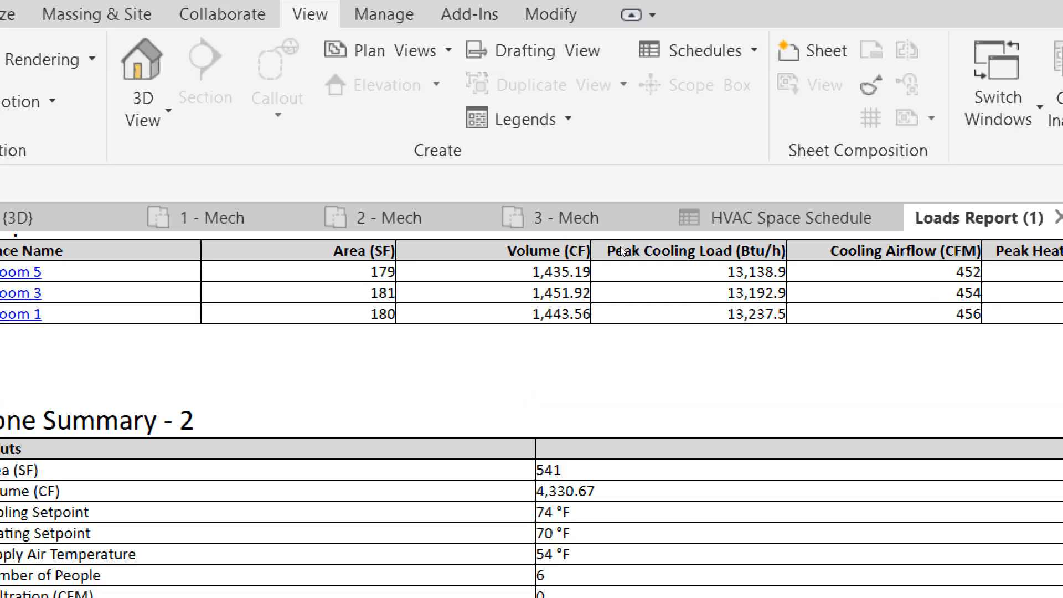
scroll(622, 251, down, 8)
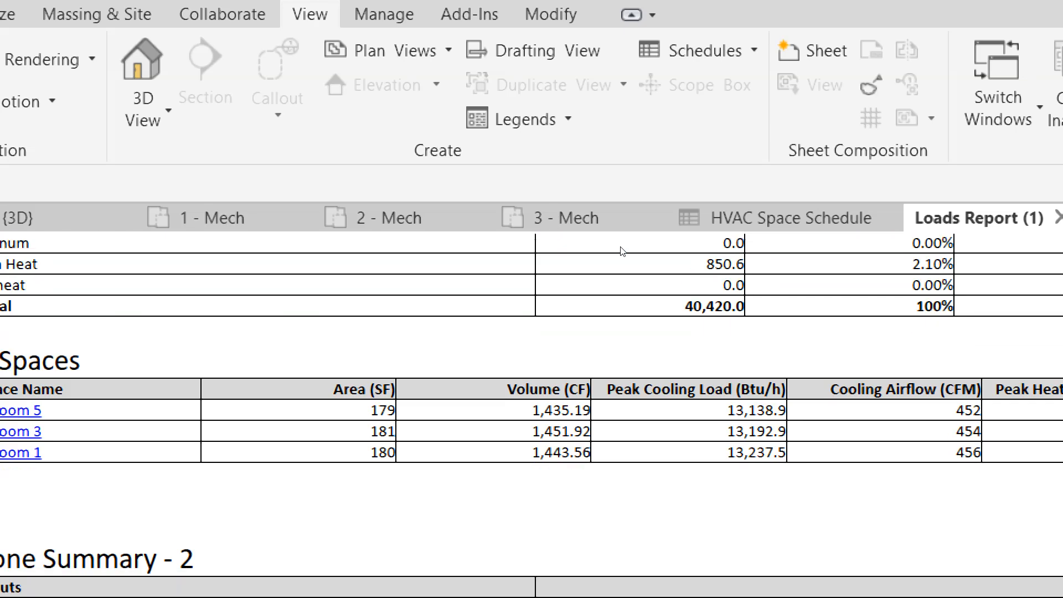
scroll(620, 251, up, 20)
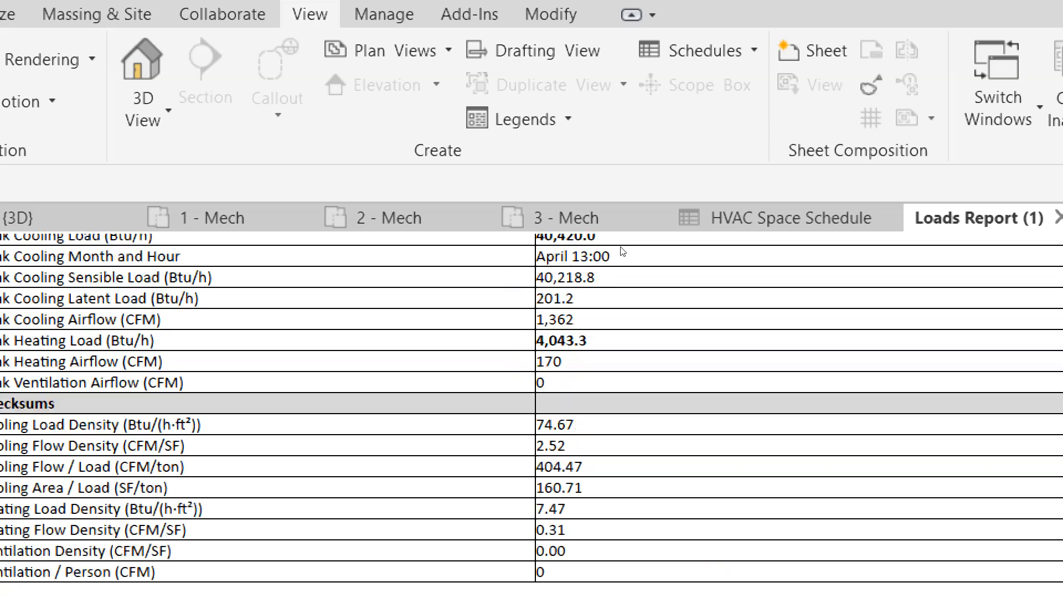
scroll(622, 252, up, 15)
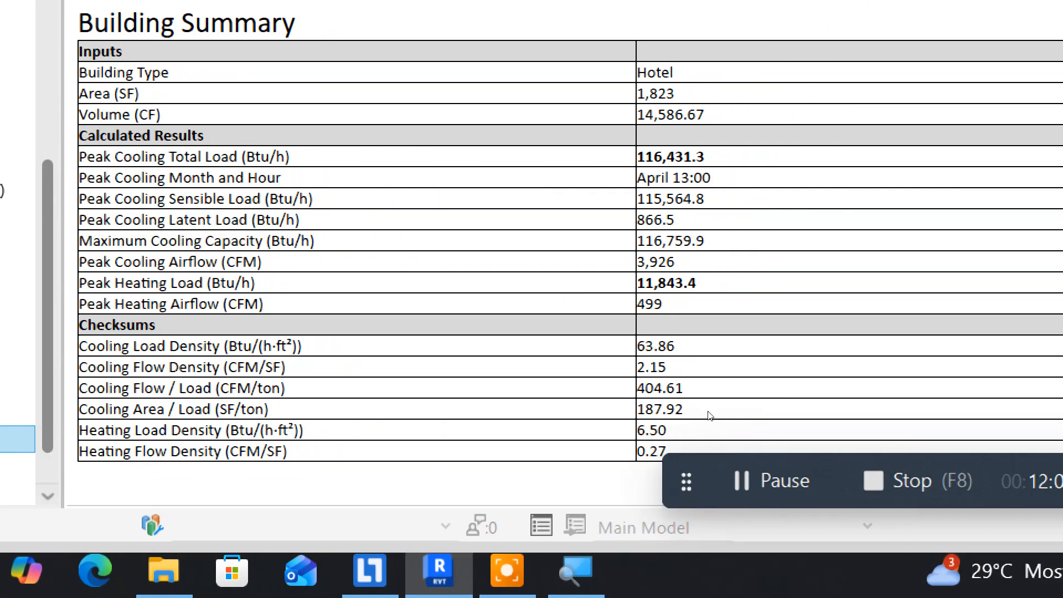
Examine the cooling and heating loads and airflows of all four zones in the loads report, through to Room 5's space summary
scroll(709, 413, down, 5)
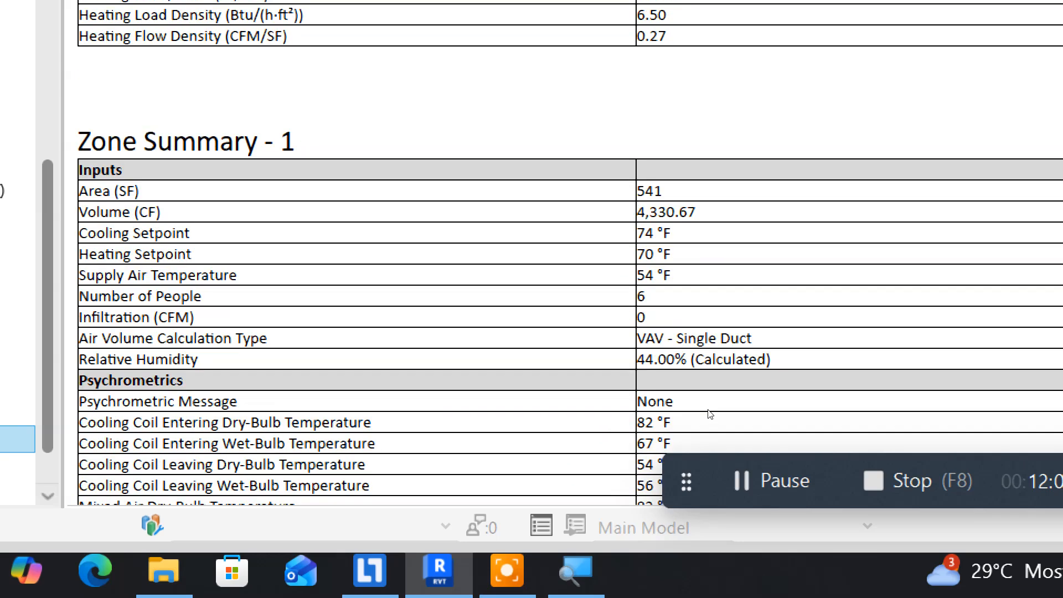
scroll(710, 415, down, 2)
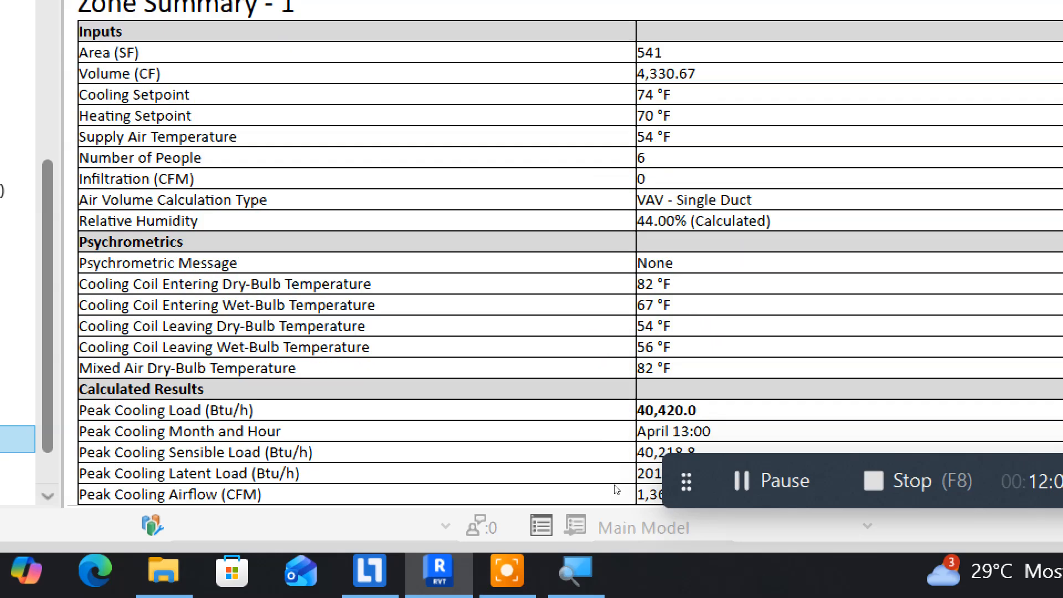
scroll(1061, 439, down, 5)
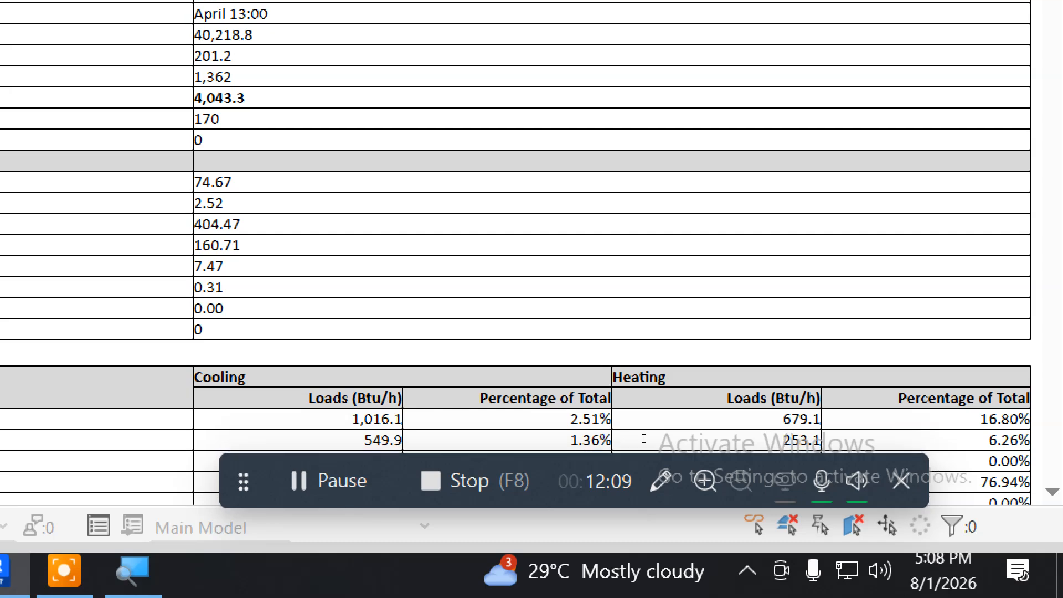
scroll(645, 438, down, 4)
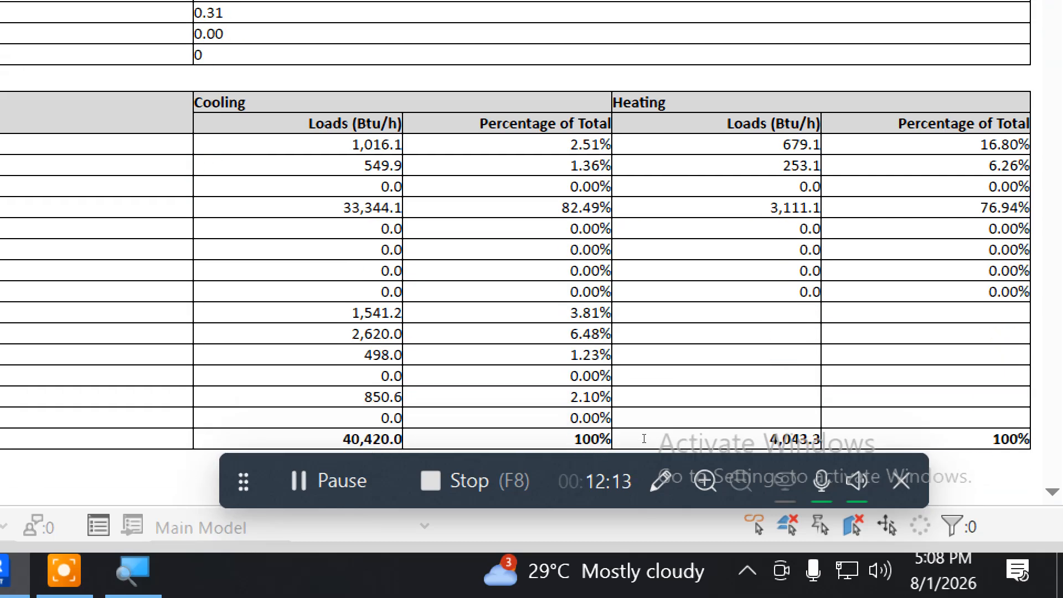
scroll(645, 438, down, 4)
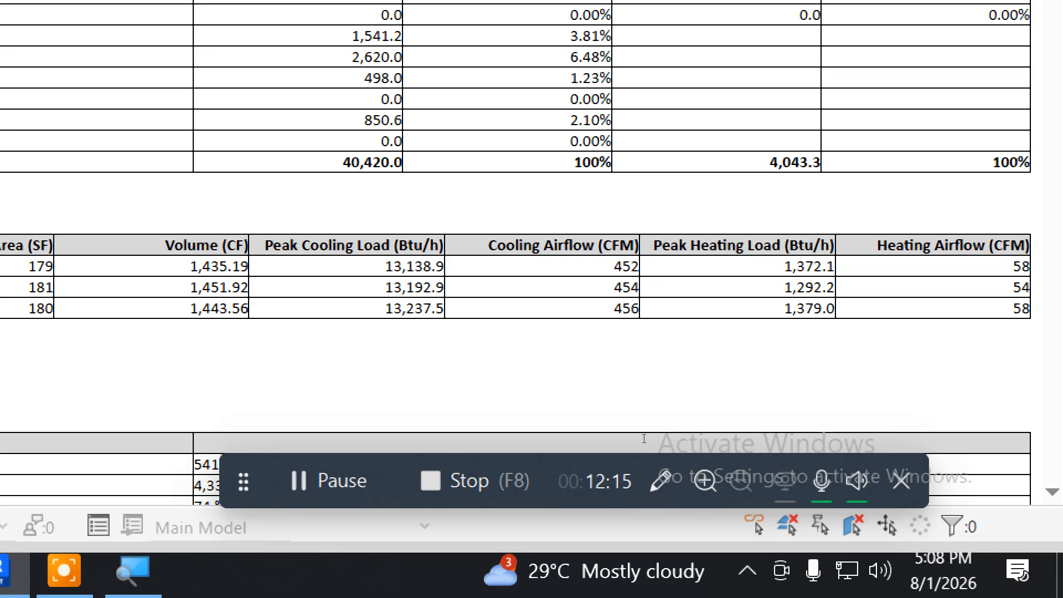
scroll(644, 438, down, 10)
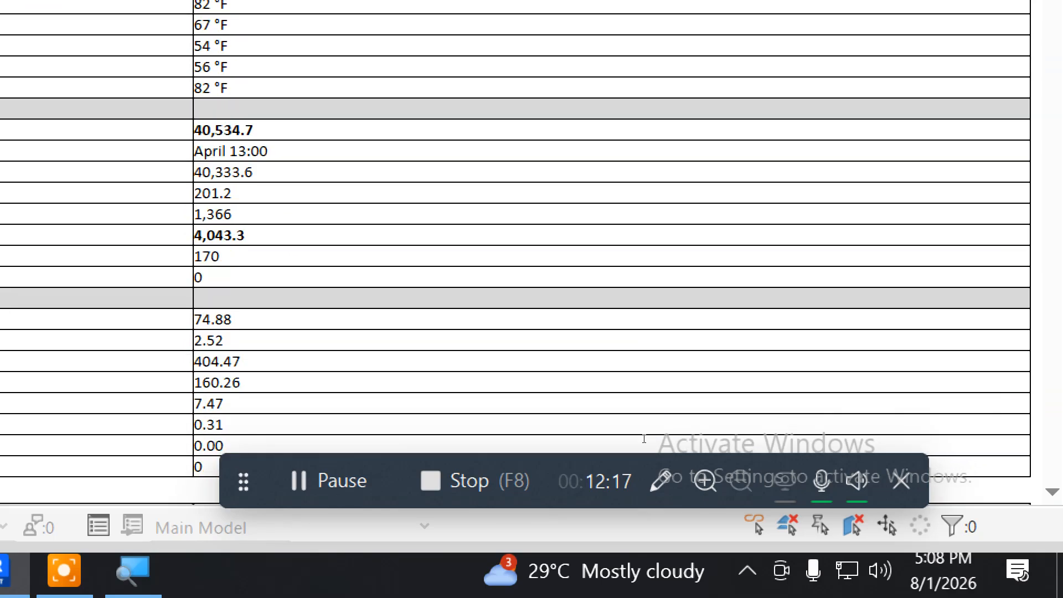
scroll(644, 439, down, 5)
scroll(644, 438, down, 4)
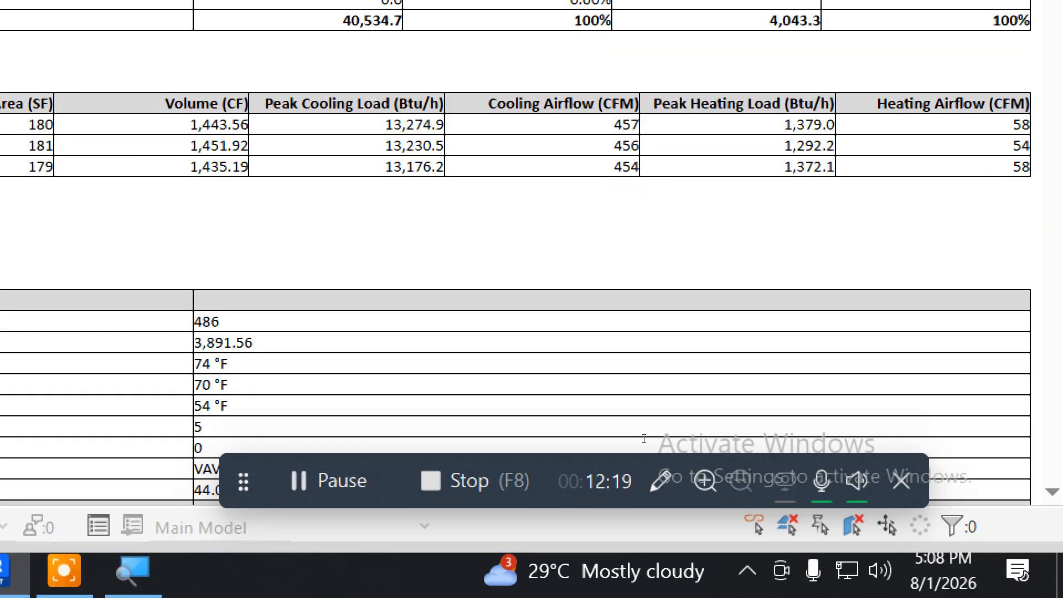
scroll(842, 416, down, 9)
scroll(845, 414, down, 6)
scroll(844, 414, down, 4)
scroll(845, 414, up, 1)
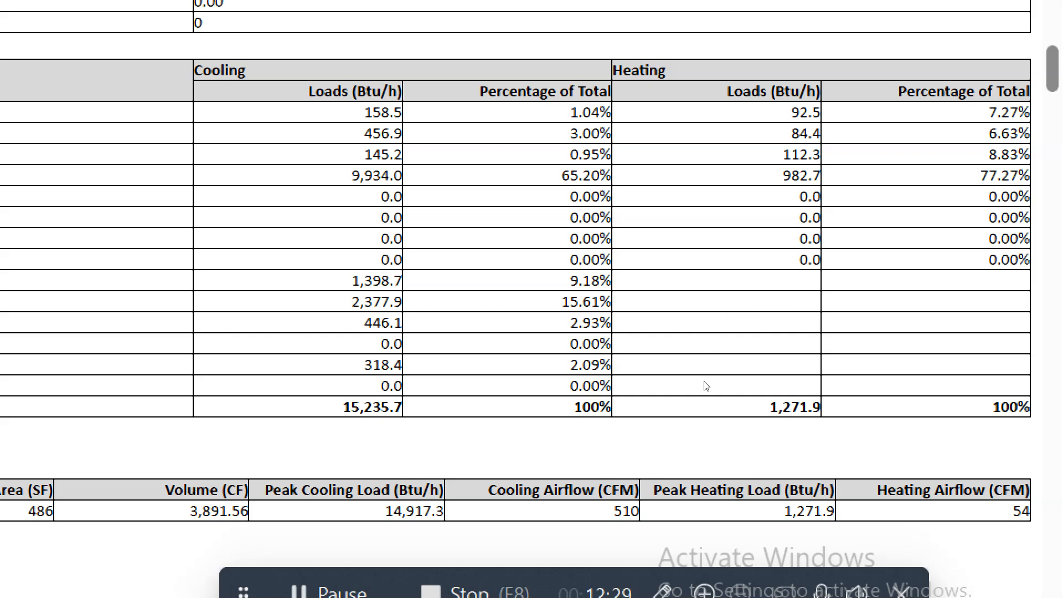
scroll(706, 386, down, 5)
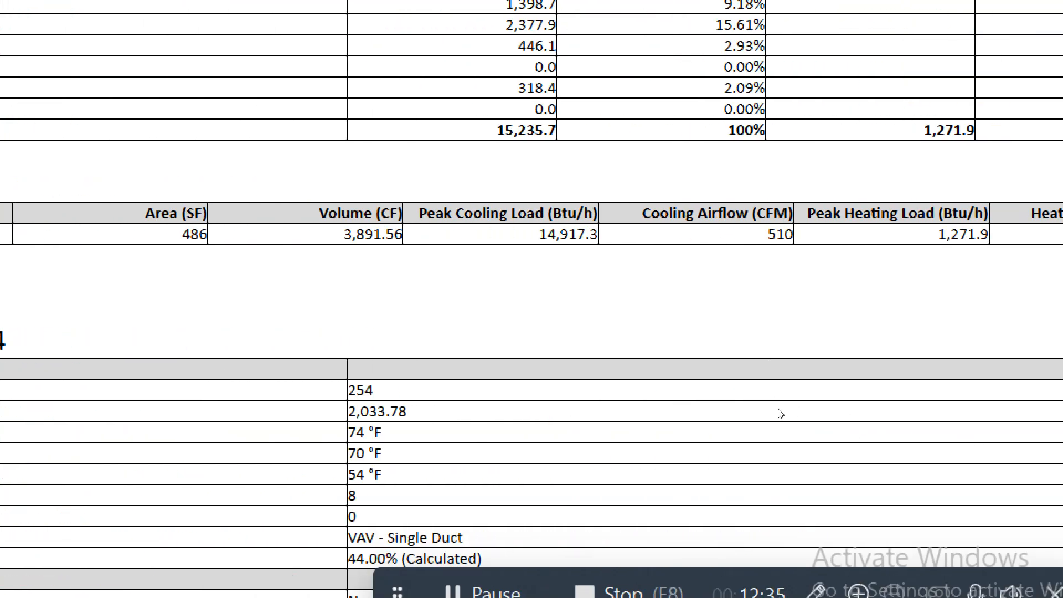
scroll(779, 414, down, 10)
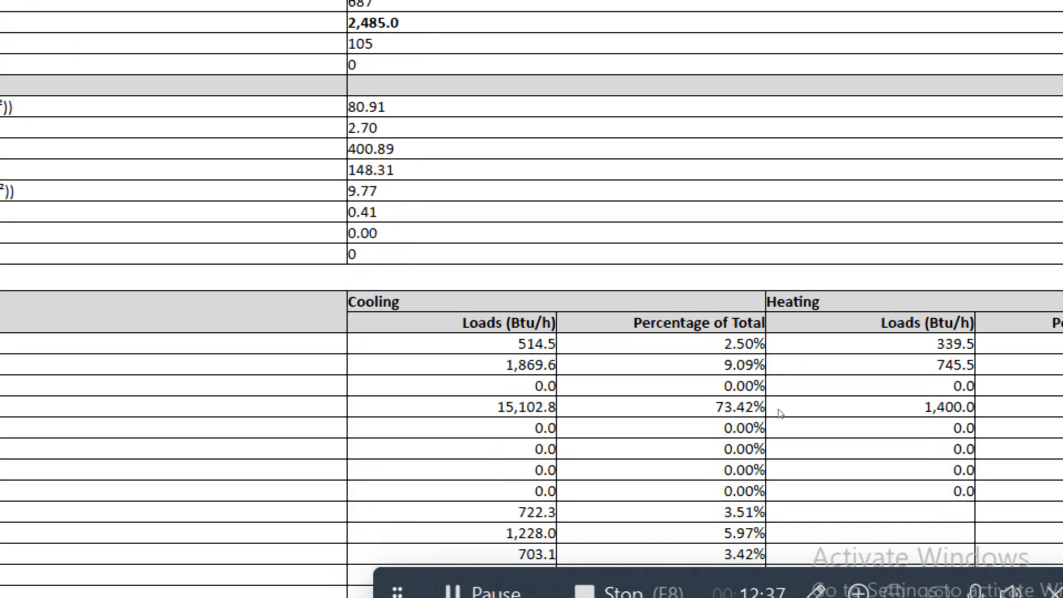
scroll(780, 414, down, 4)
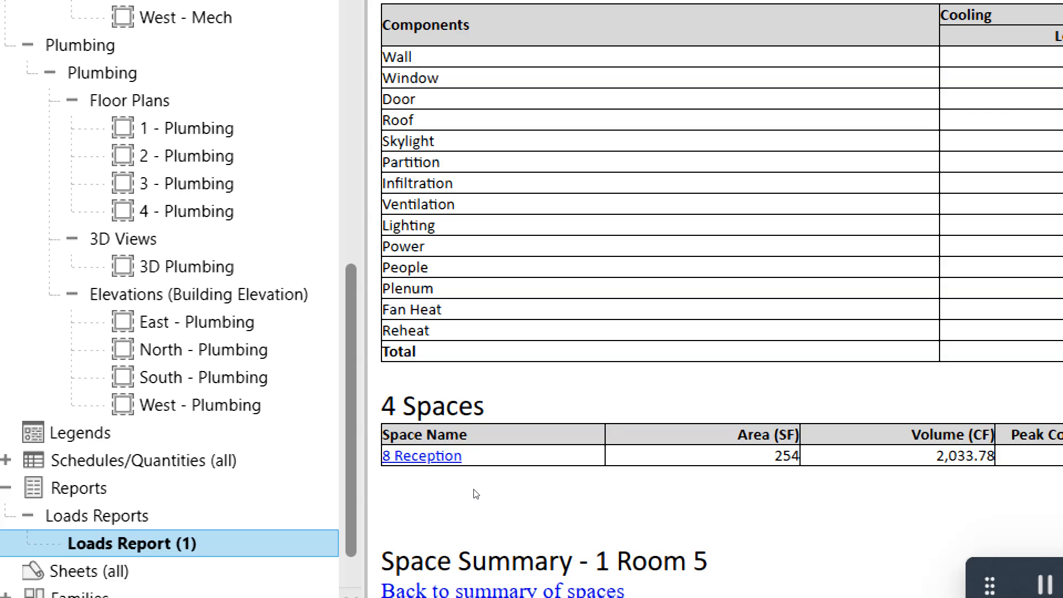
scroll(732, 461, down, 6)
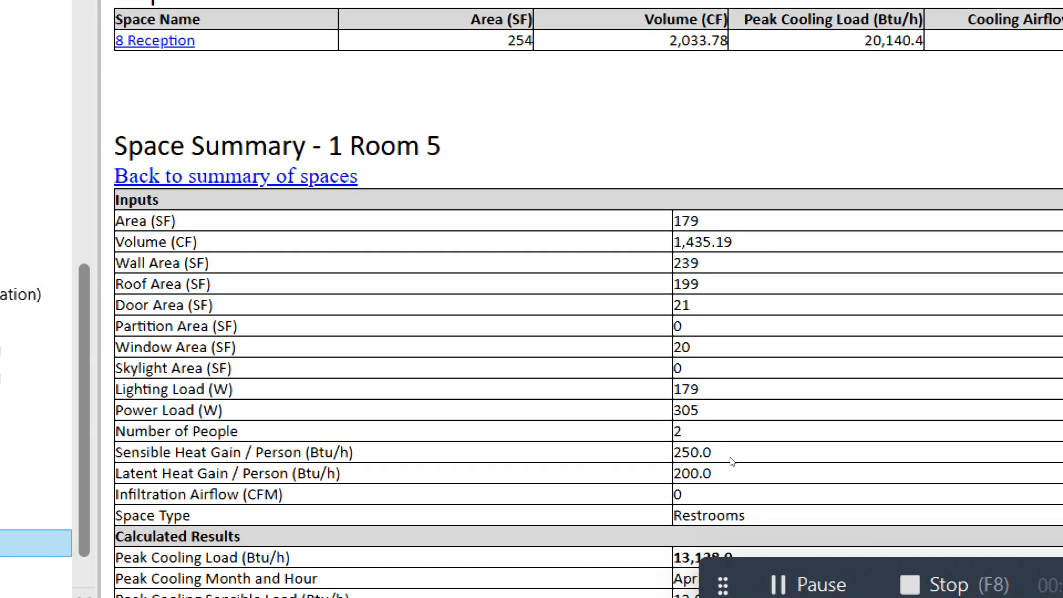
Examine the space summaries of Rooms 5, 3, 1, 2 and 4 in the loads report, including peak loads, airflows and component loads
scroll(733, 462, down, 4)
scroll(733, 461, down, 6)
scroll(733, 461, down, 6)
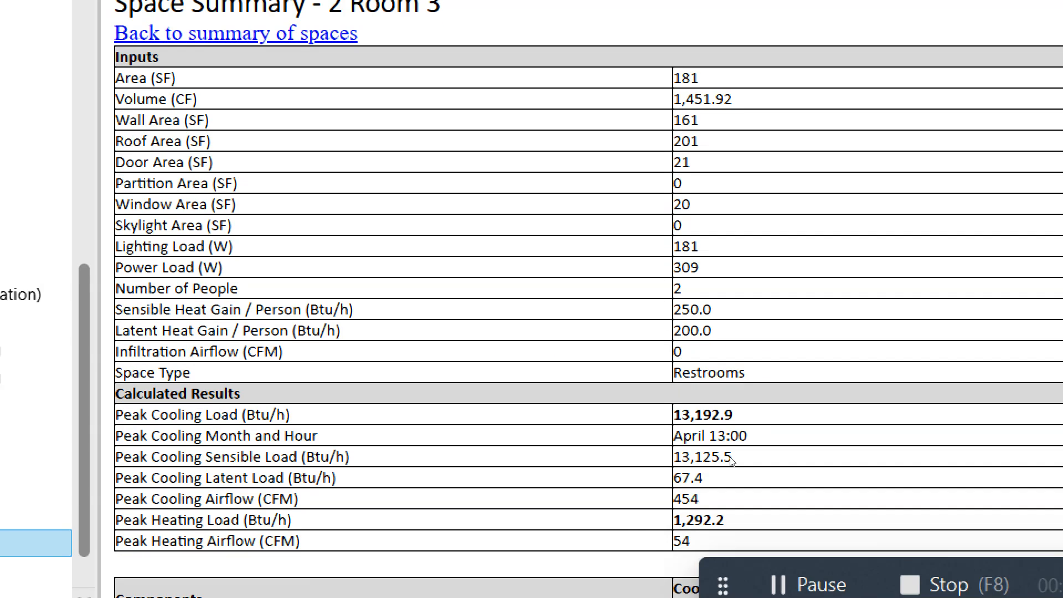
scroll(732, 462, down, 6)
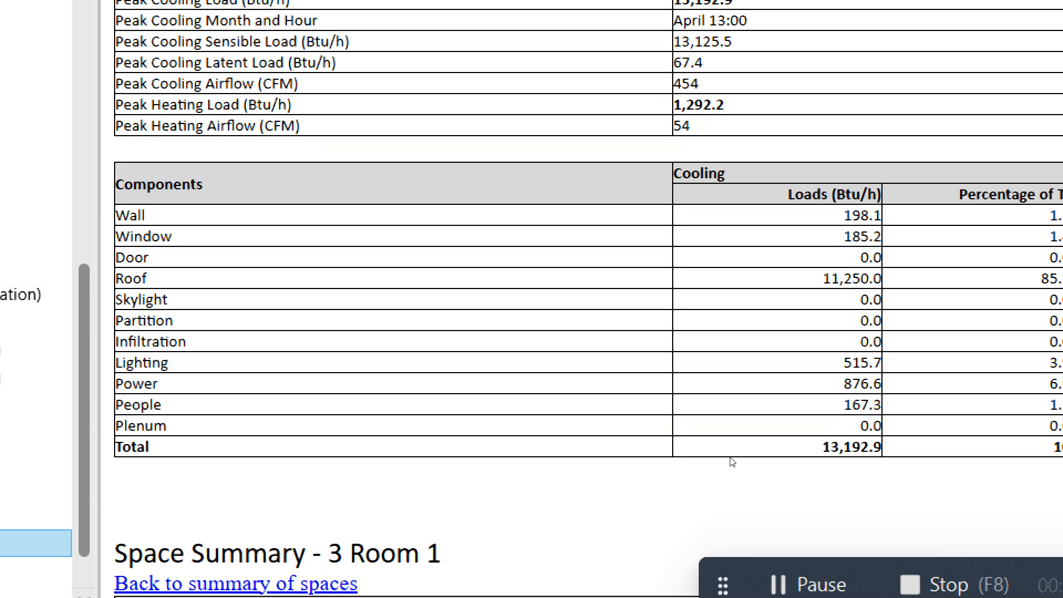
scroll(732, 461, down, 6)
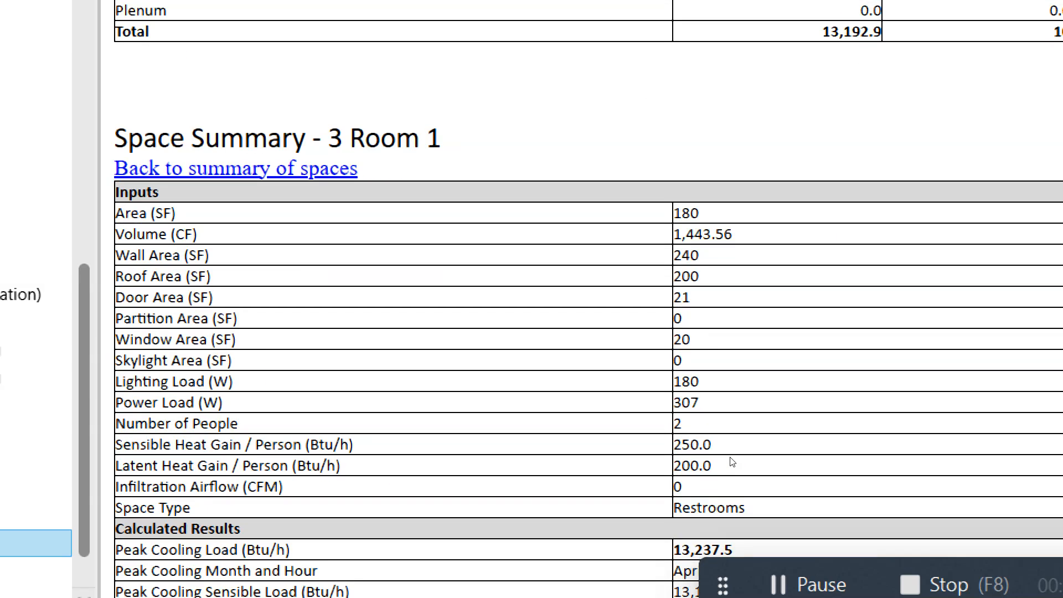
scroll(733, 462, down, 10)
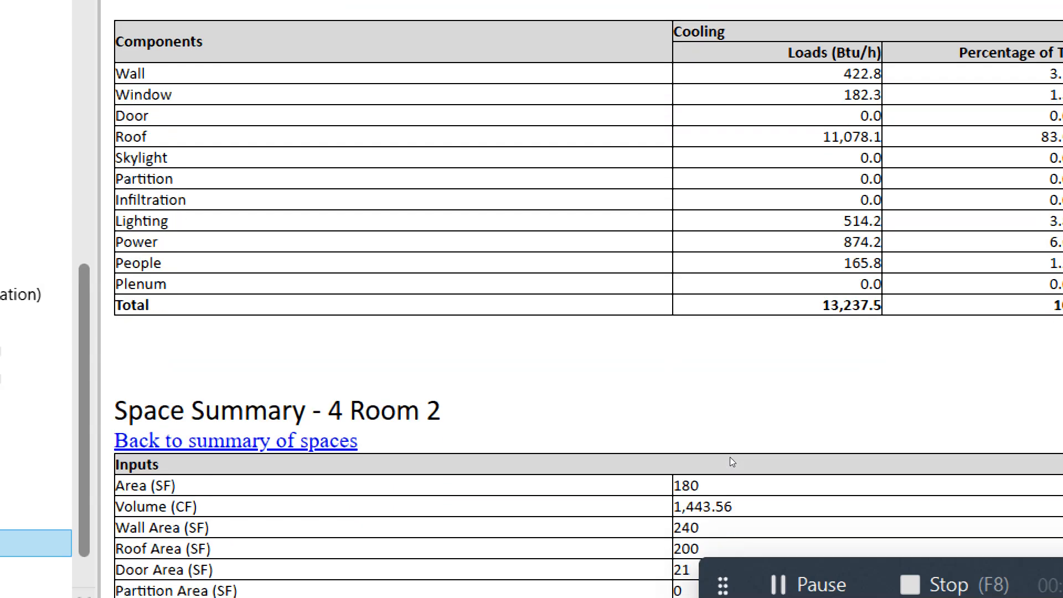
scroll(1023, 478, down, 2)
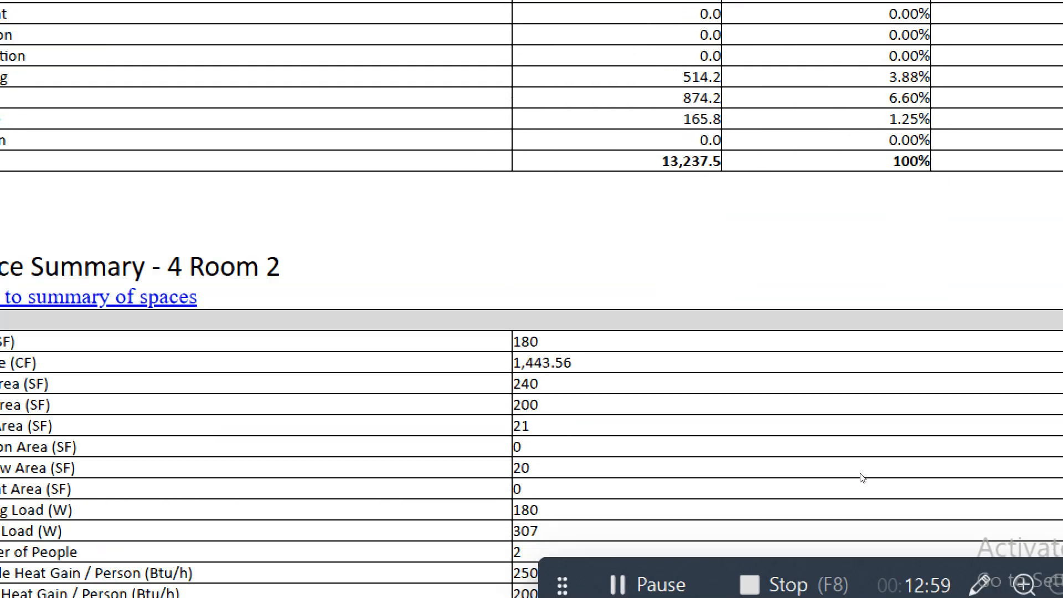
scroll(862, 478, down, 10)
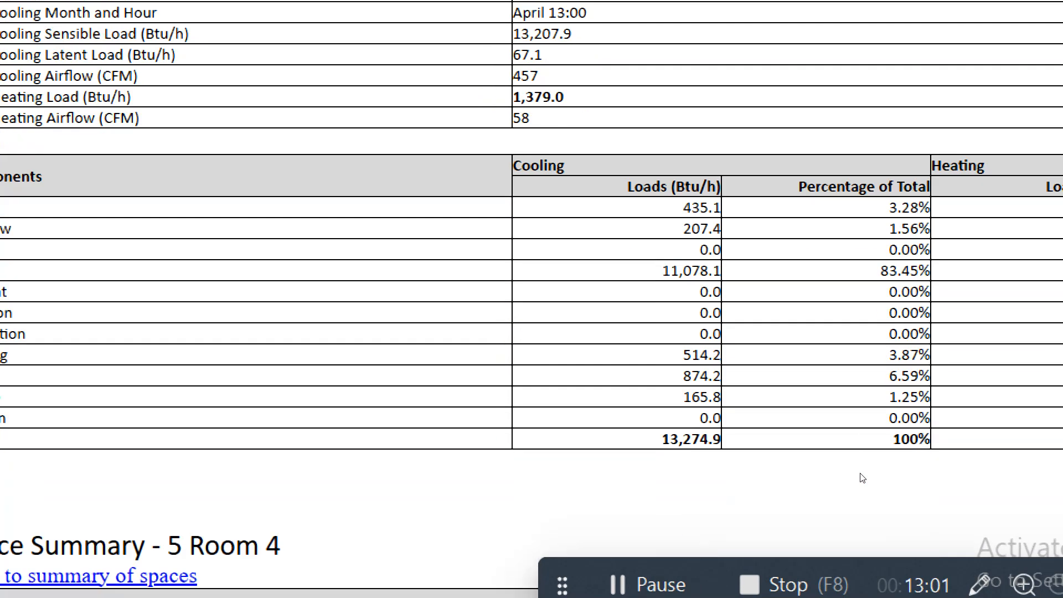
scroll(862, 478, down, 13)
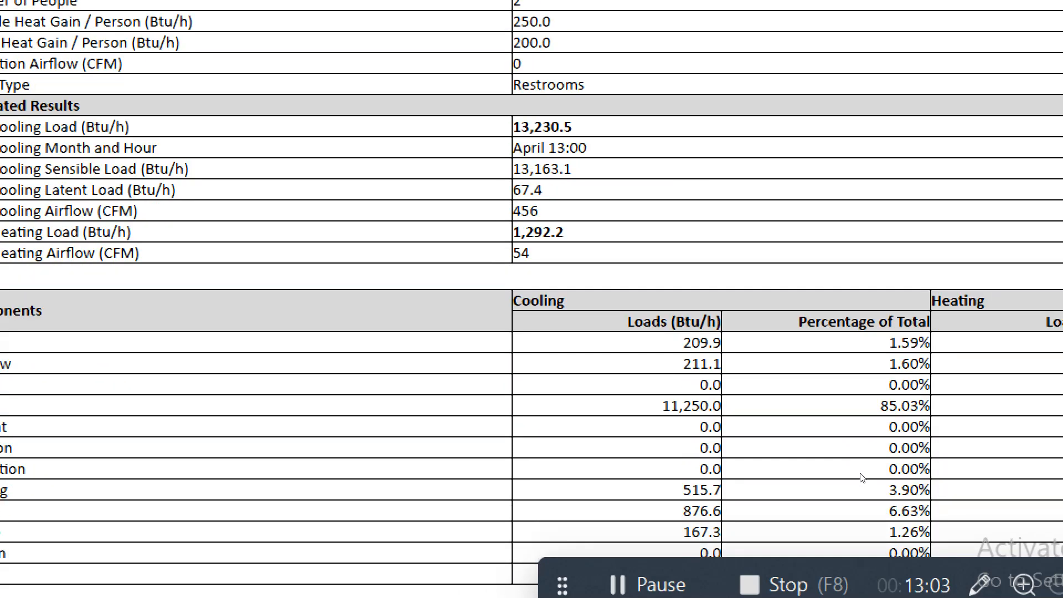
Examine the space summaries of Room 6, the corridor and Reception in the loads report, and return to the 1 - Mech plan
scroll(862, 478, down, 5)
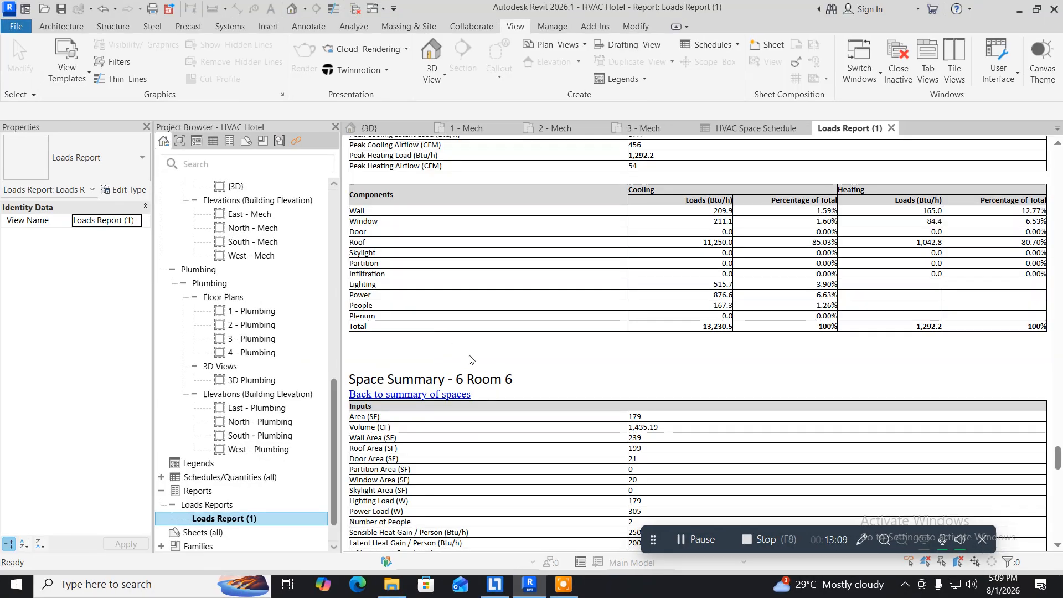
scroll(560, 401, down, 8)
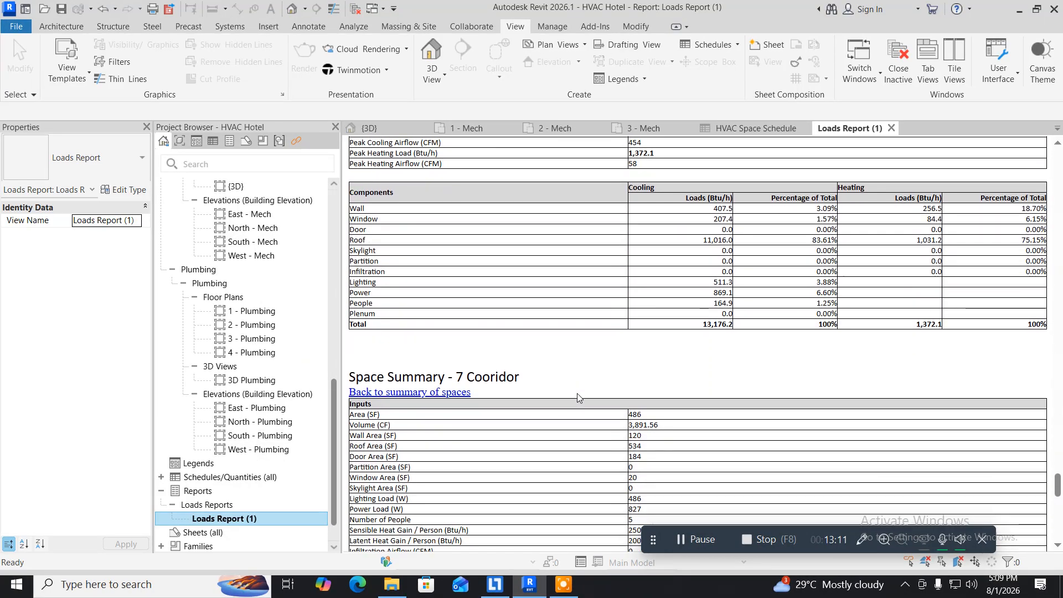
scroll(578, 397, down, 5)
scroll(578, 397, down, 4)
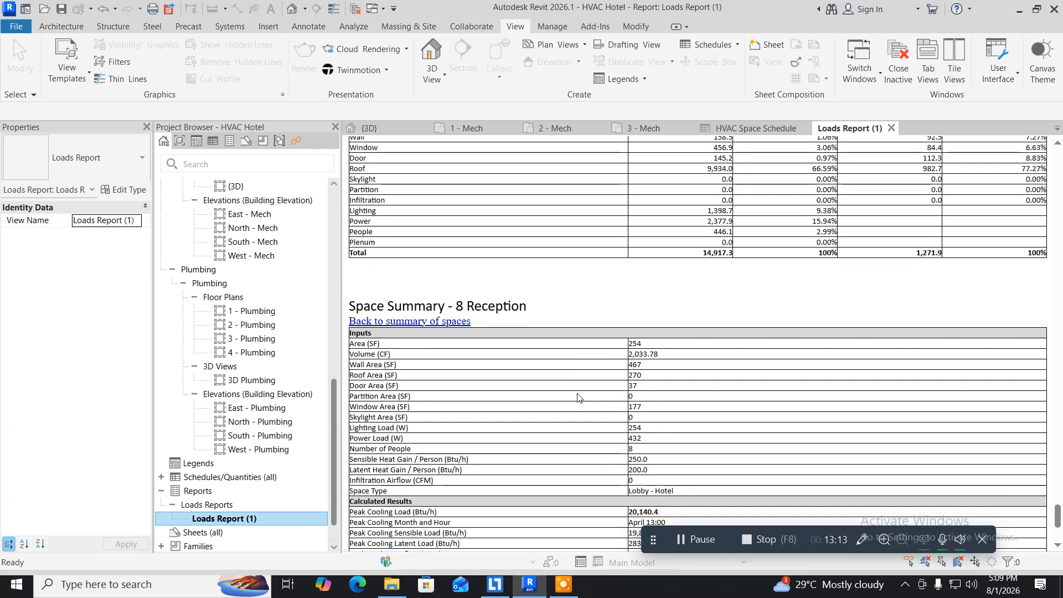
scroll(577, 397, down, 2)
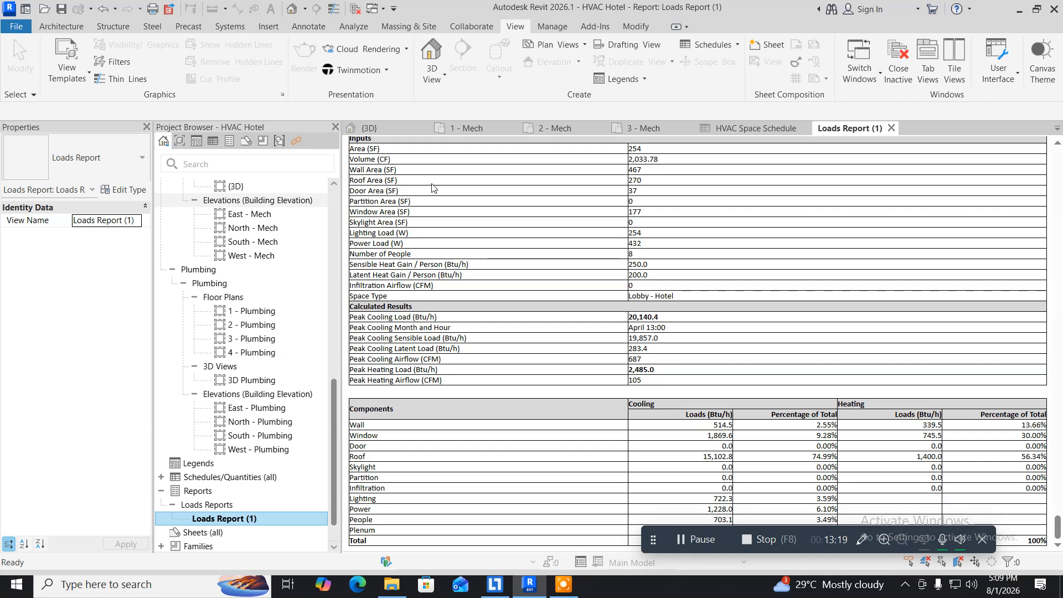
click(480, 129)
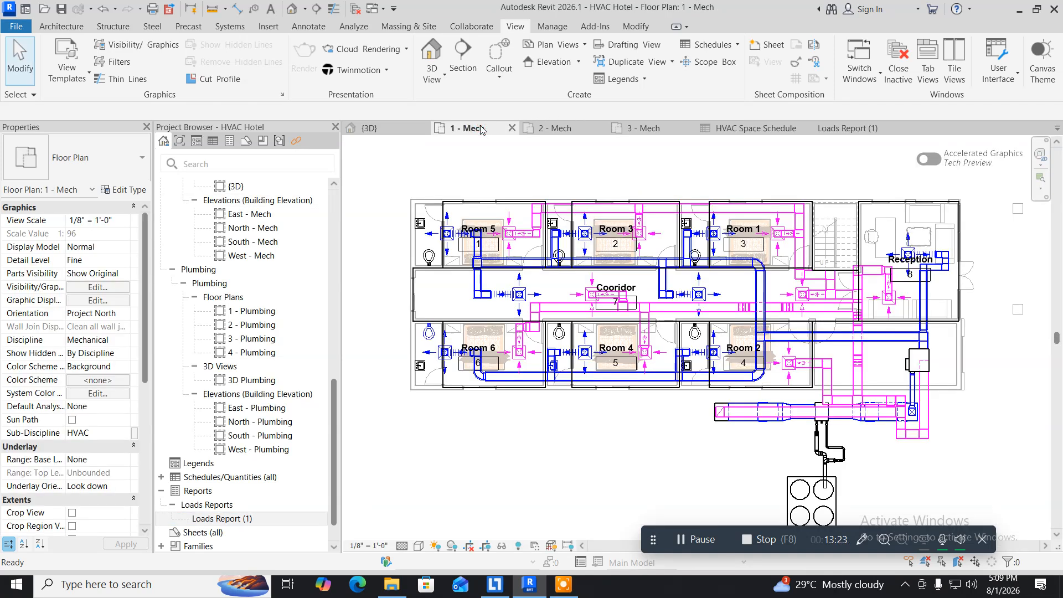